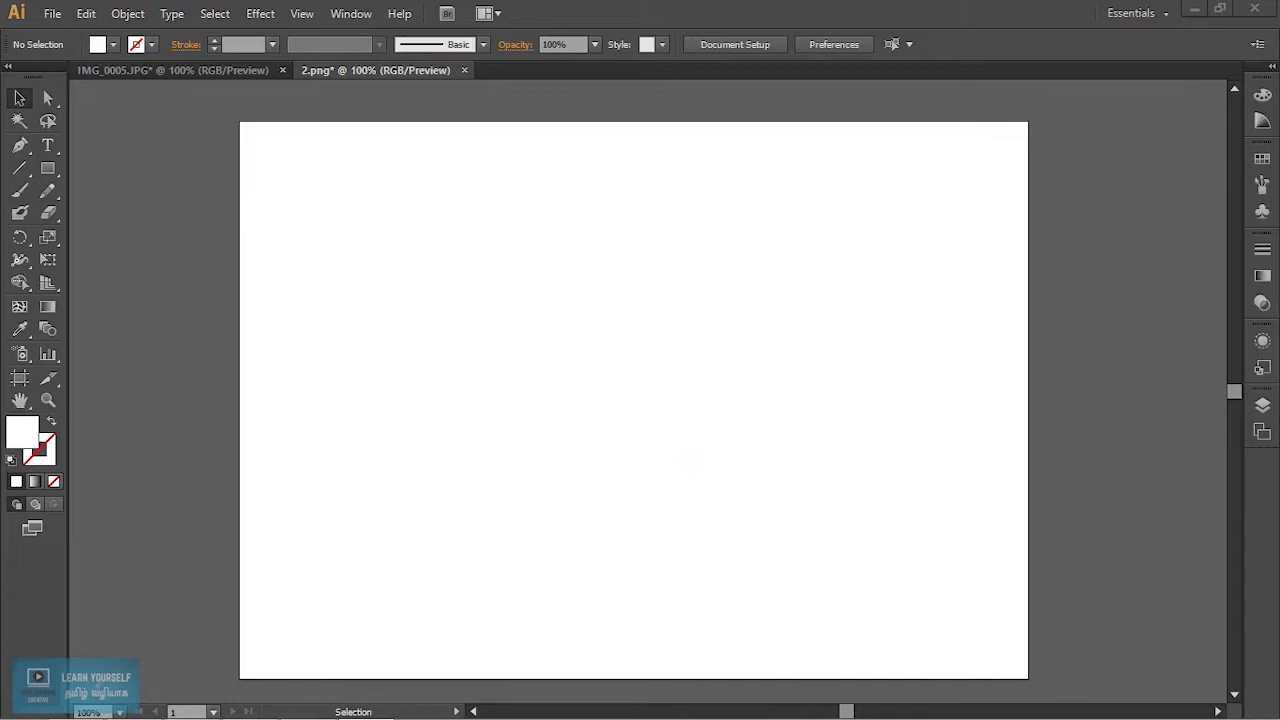
Bring up the Open dialog from the File menu.
{"action": "left_click", "coordinate": [52, 13]}
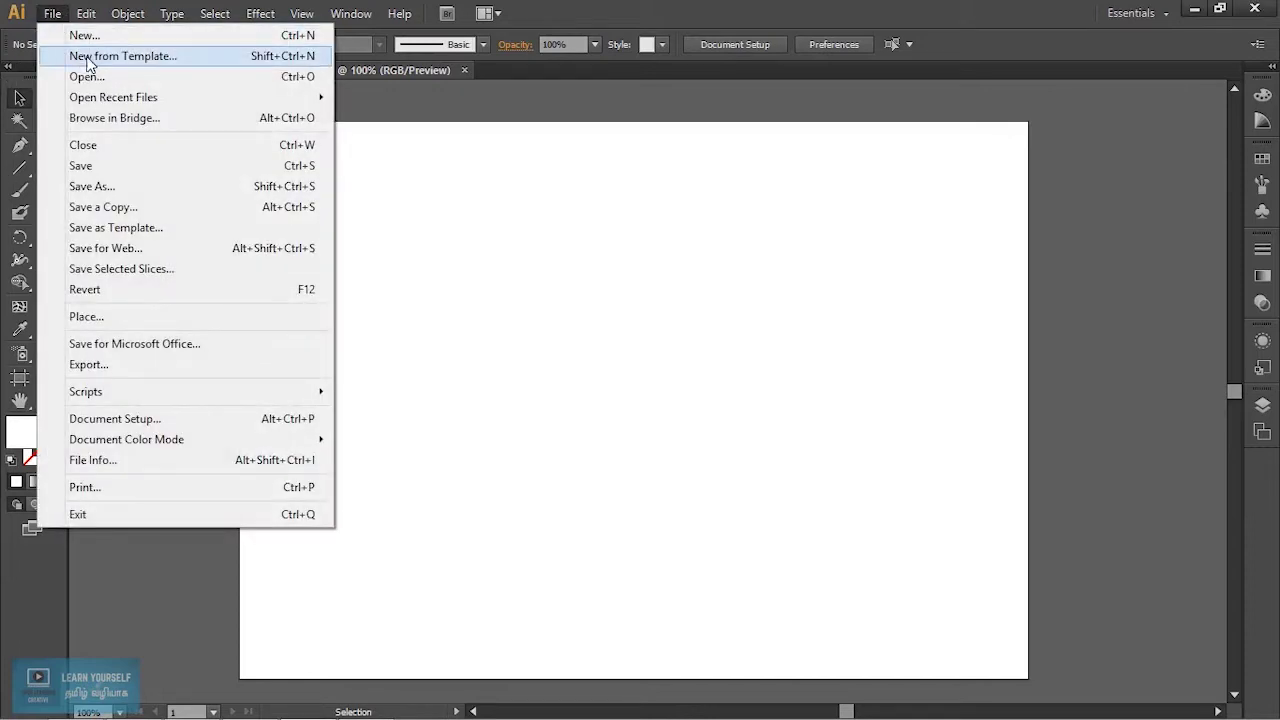
{"action": "left_click", "coordinate": [85, 77]}
Open the cherry-blossom photo 2.jpg and shrink it toward the artboard's size.
{"action": "left_click", "coordinate": [372, 152]}
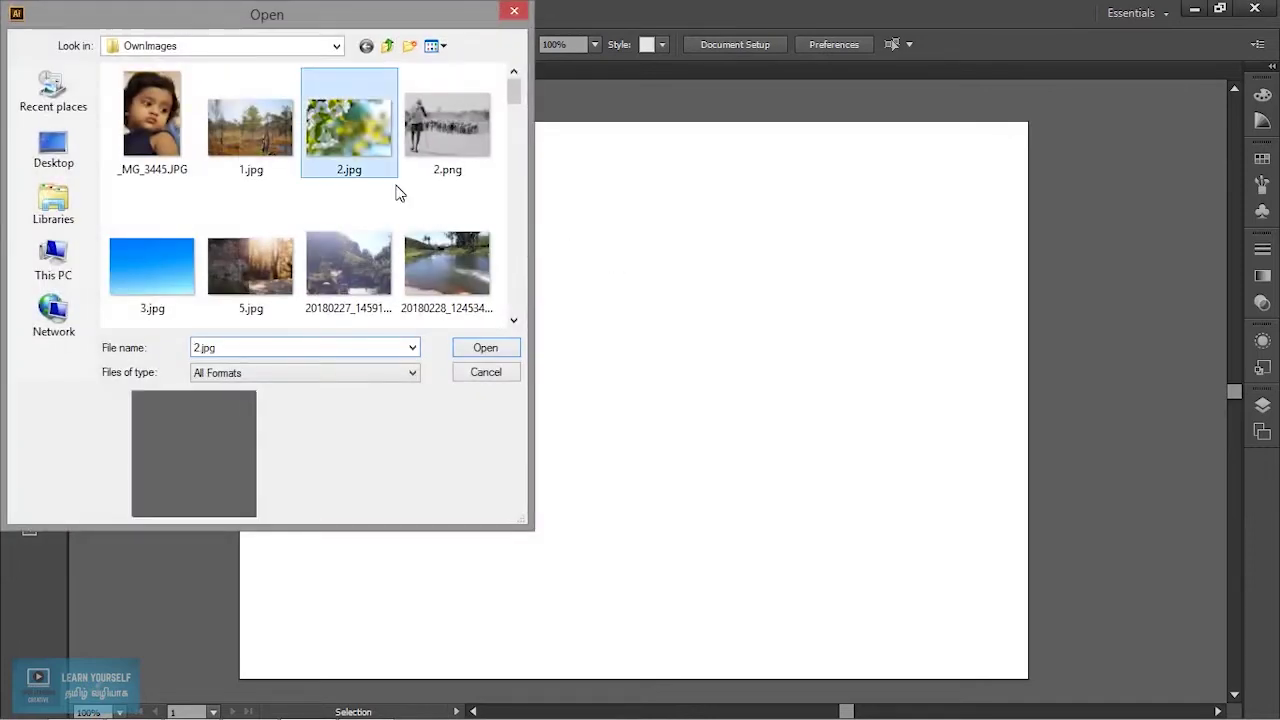
{"action": "left_click", "coordinate": [489, 349]}
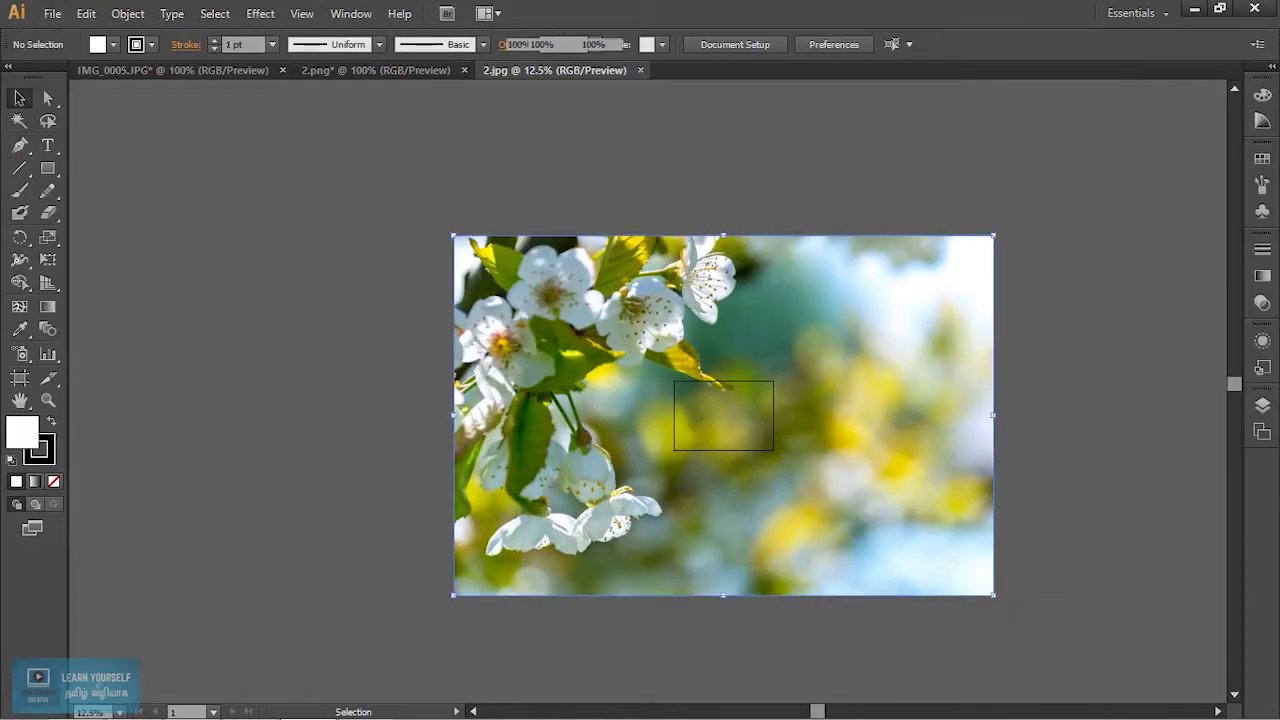
{"action": "left_click_drag", "start_coordinate": [993, 595], "coordinate": [818, 478]}
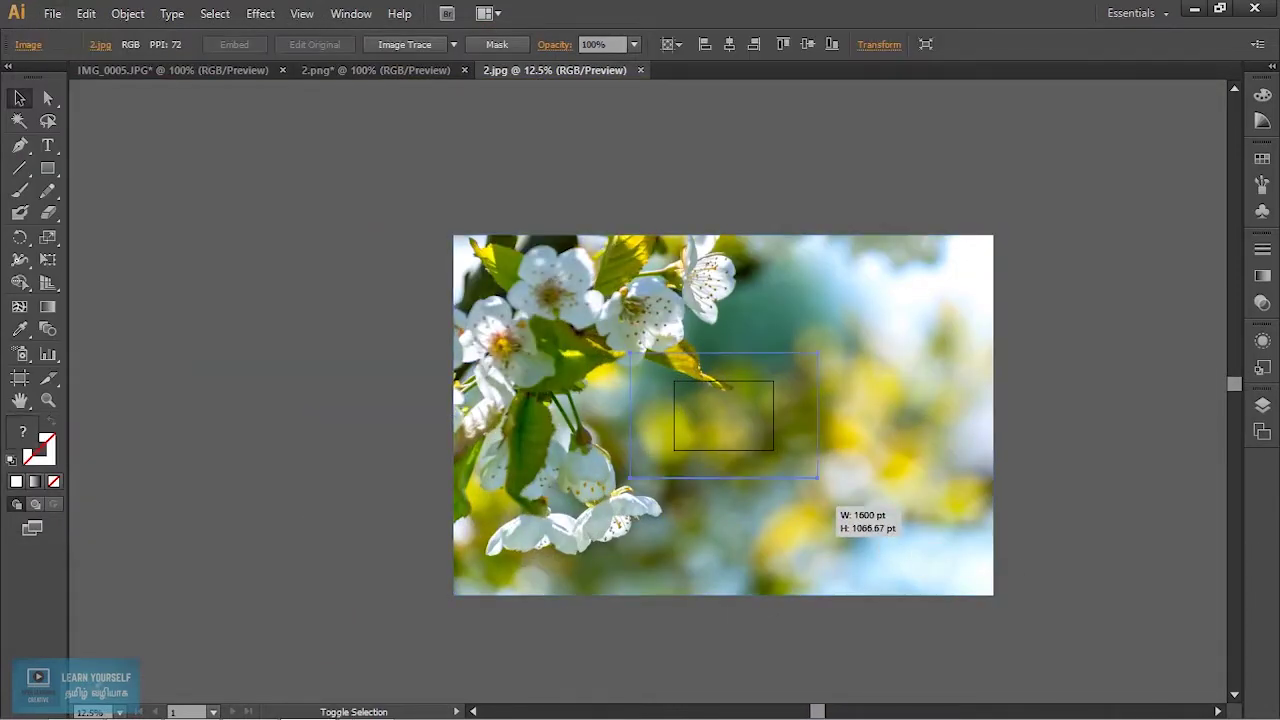
{"action": "left_click_drag", "start_coordinate": [818, 478], "coordinate": [776, 450]}
View at 100% and resize and reposition the photo to cover the white artboard.
{"action": "scroll", "coordinate": [776, 450], "scroll_direction": "up", "scroll_amount": 4}
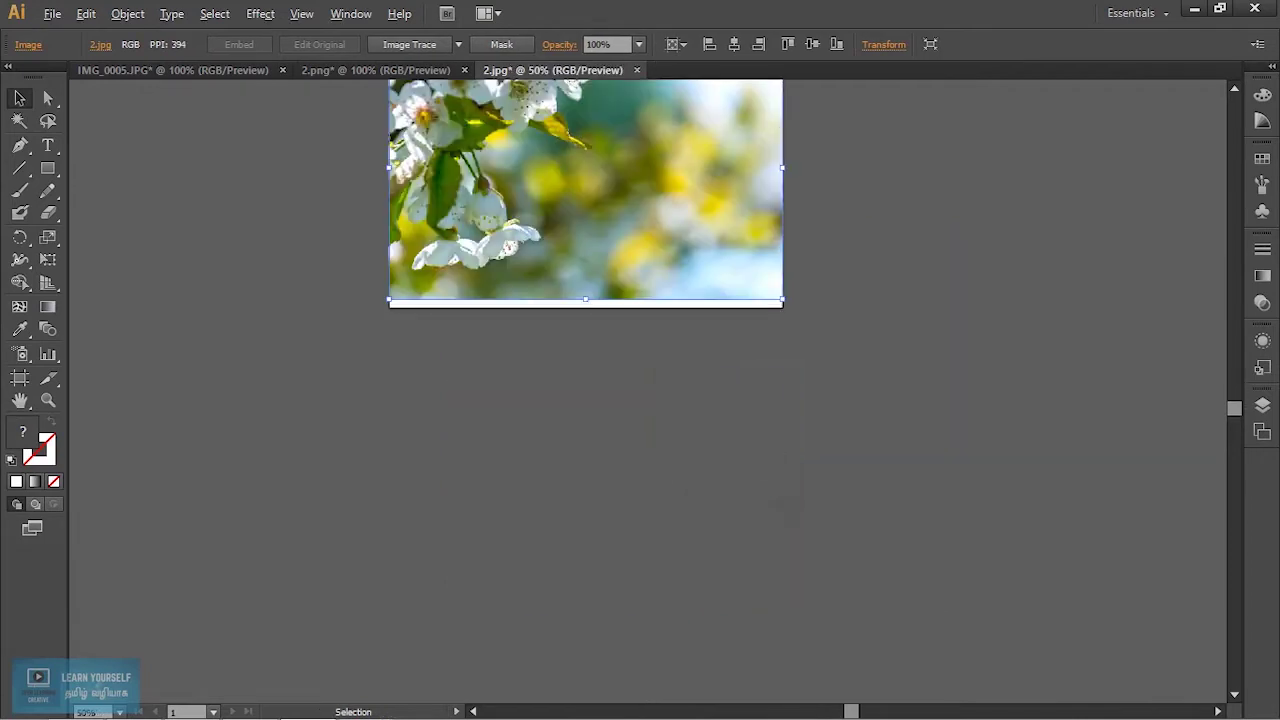
{"action": "key", "text": "ctrl+1"}
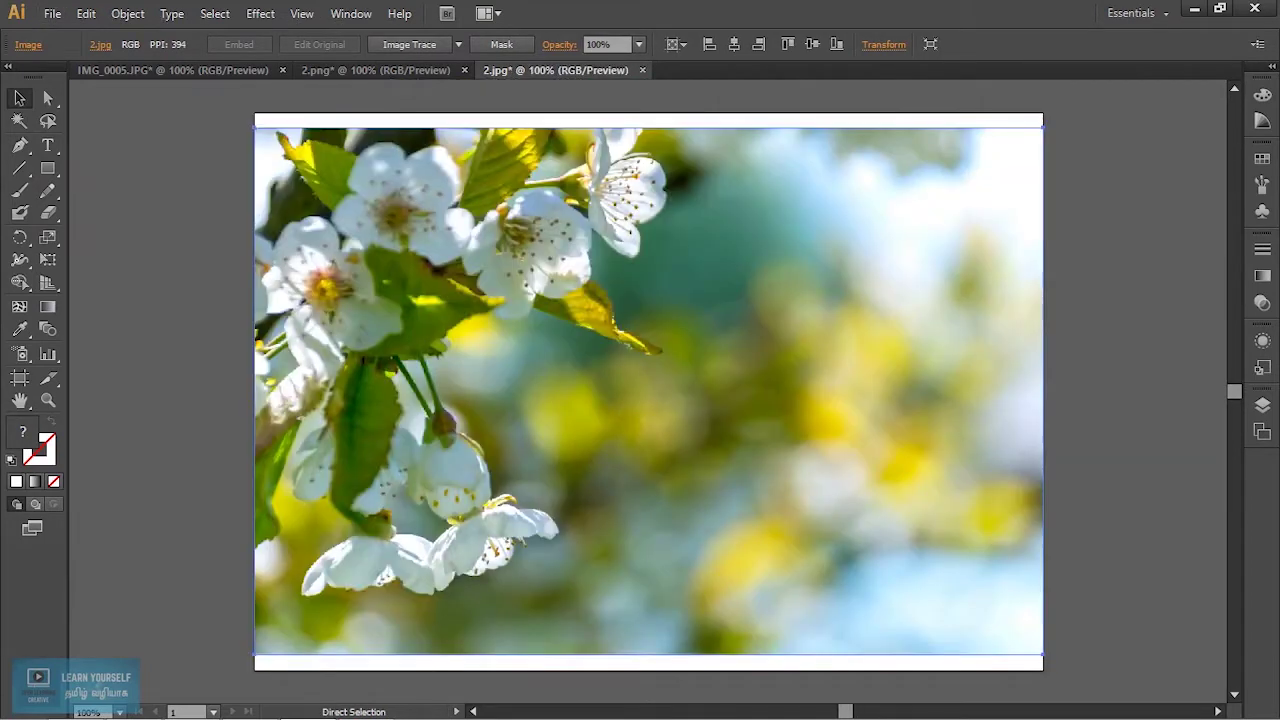
{"action": "left_click_drag", "start_coordinate": [605, 330], "coordinate": [605, 310]}
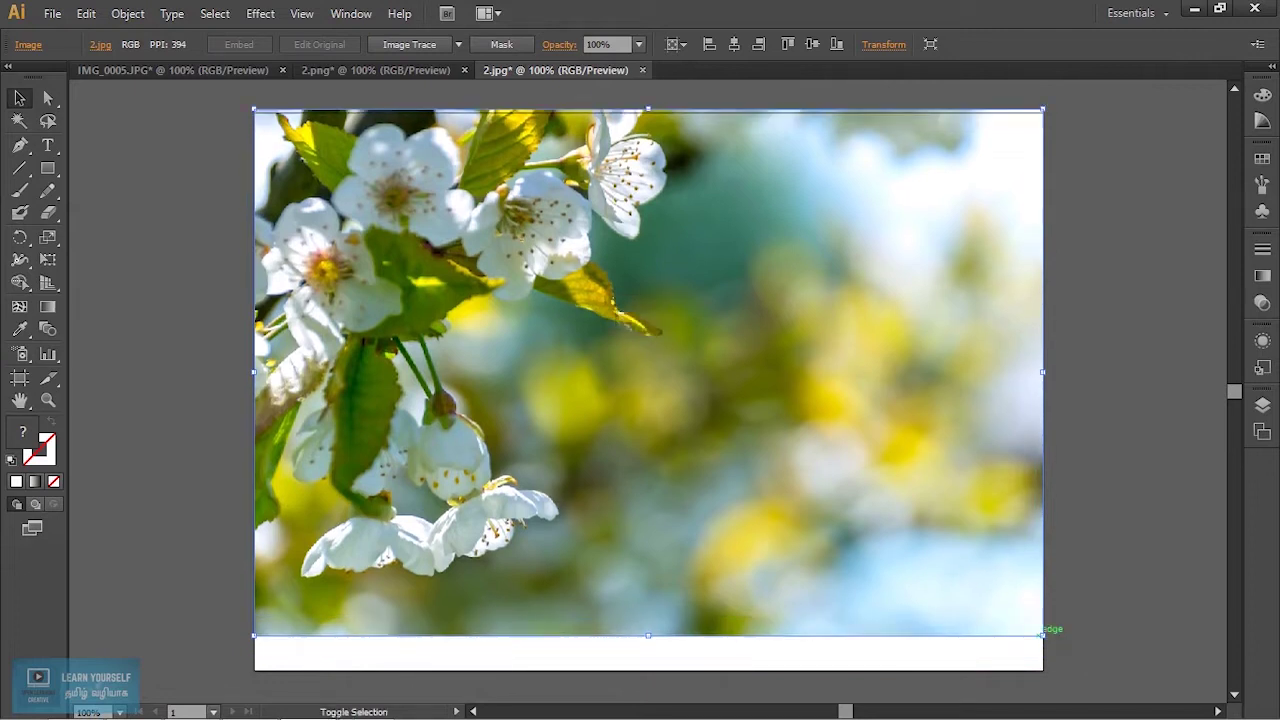
{"action": "left_click_drag", "start_coordinate": [1043, 634], "coordinate": [1104, 676]}
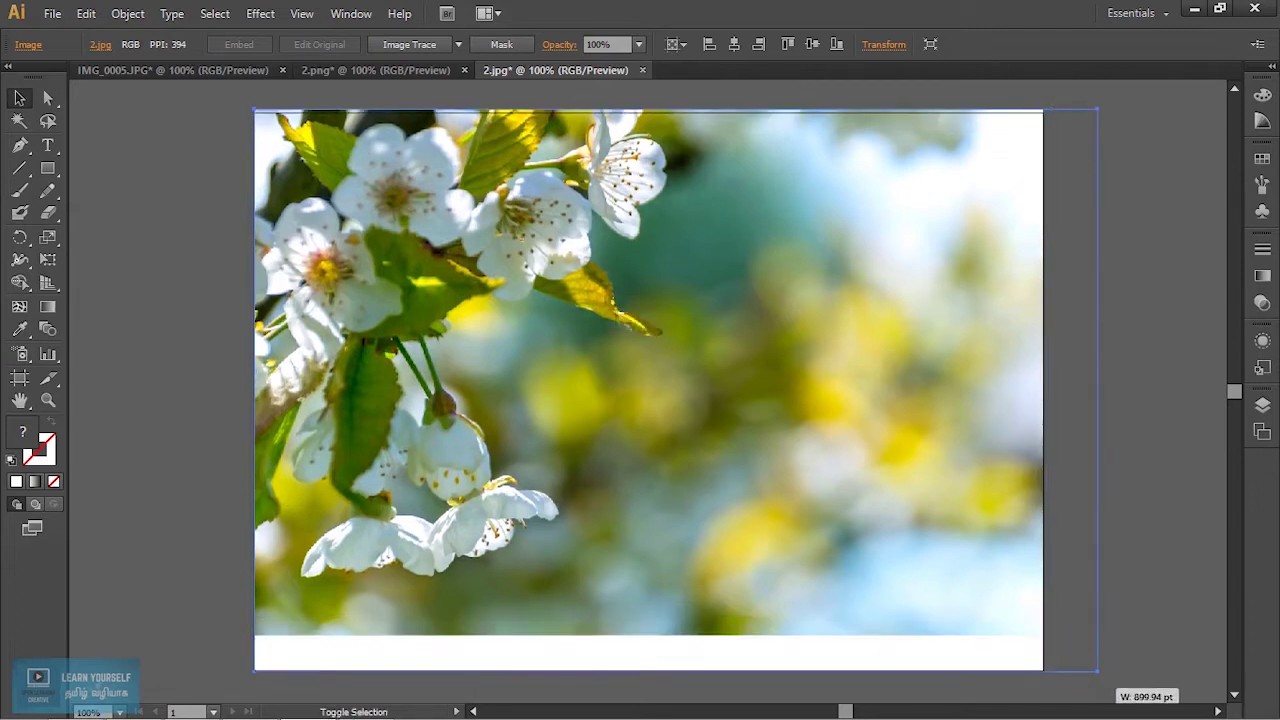
{"action": "left_click_drag", "start_coordinate": [1104, 676], "coordinate": [1096, 670]}
{"action": "left_click_drag", "start_coordinate": [672, 389], "coordinate": [650, 391]}
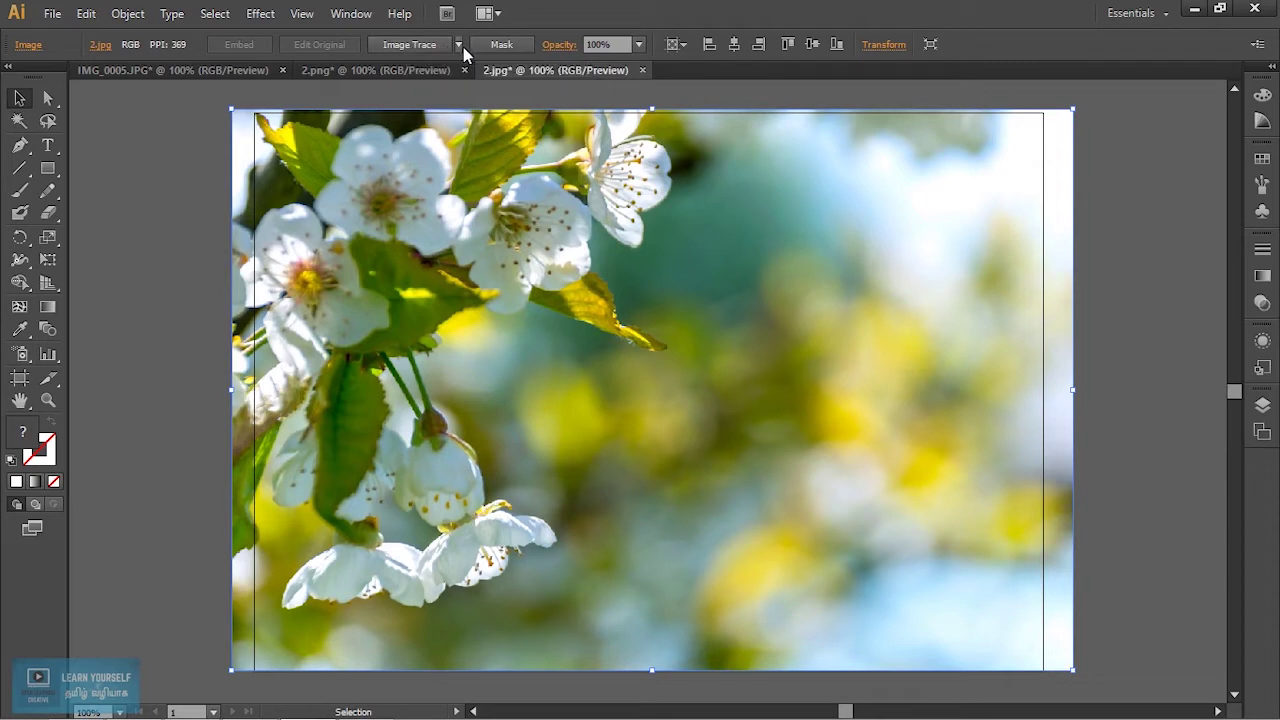
Trace the photo with the default black-and-white Image Trace, then deselect the result.
{"action": "left_click", "coordinate": [457, 45]}
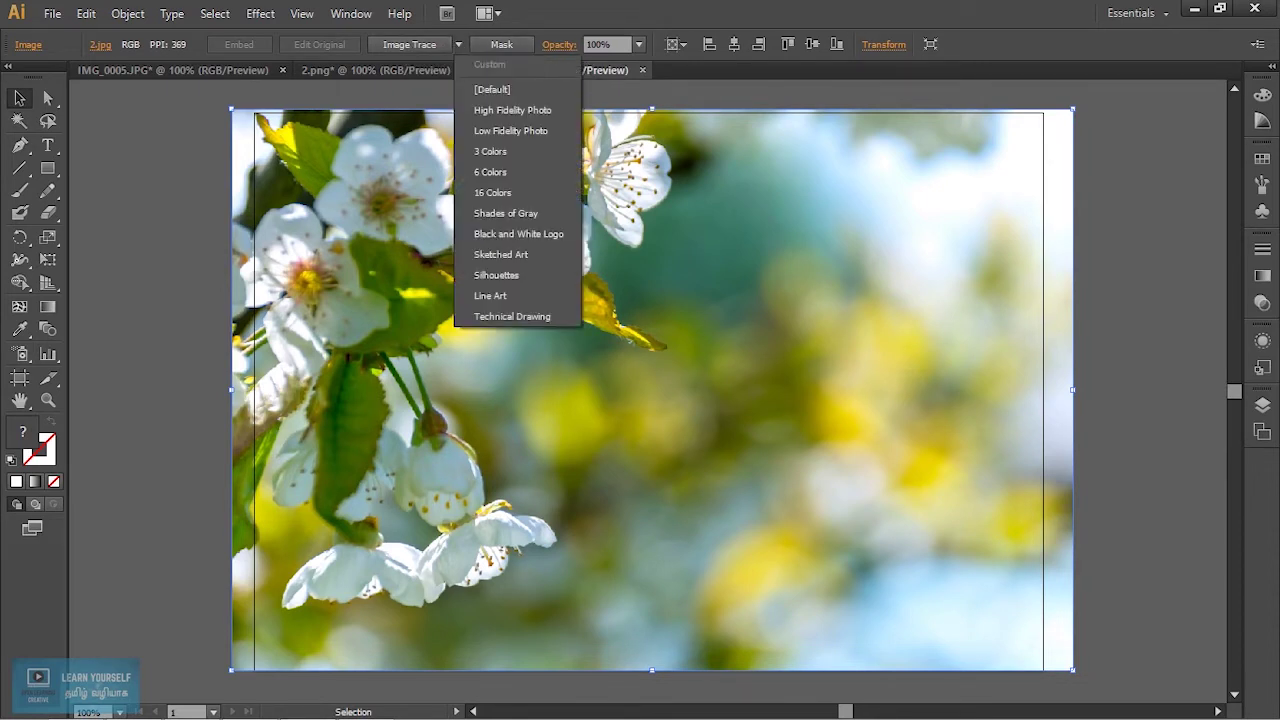
{"action": "key", "text": "Escape"}
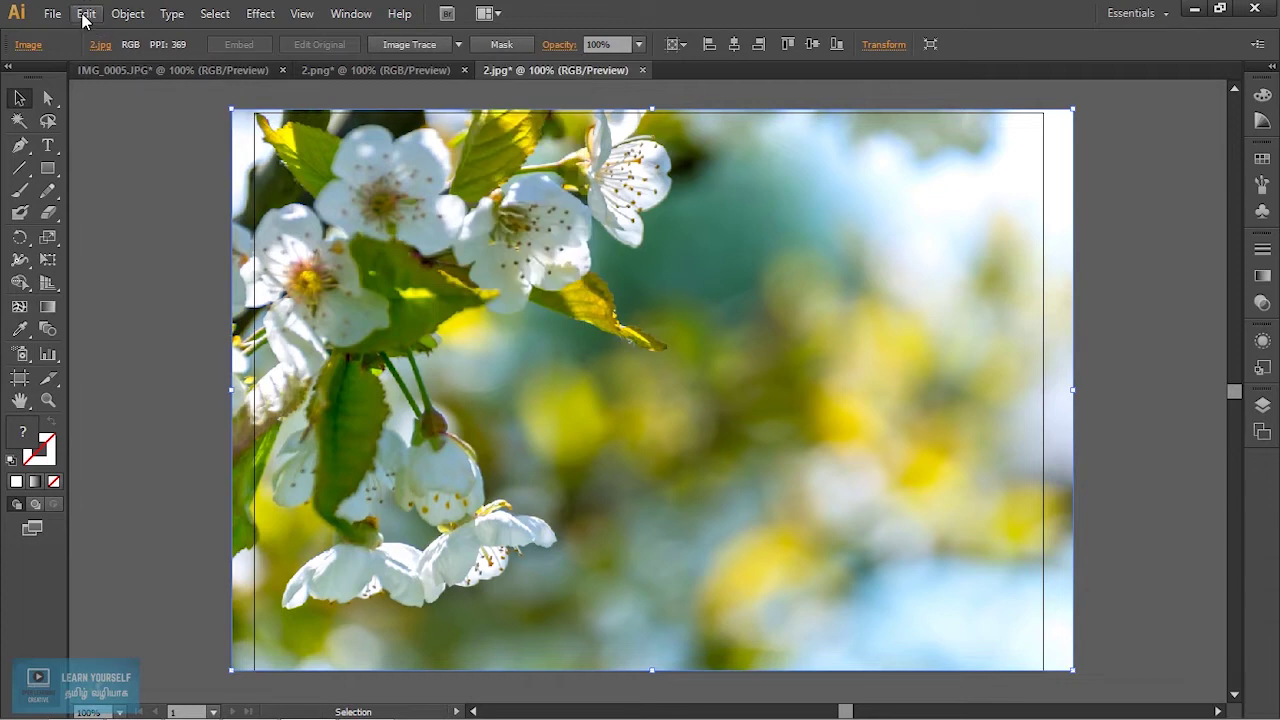
{"action": "left_click", "coordinate": [124, 14]}
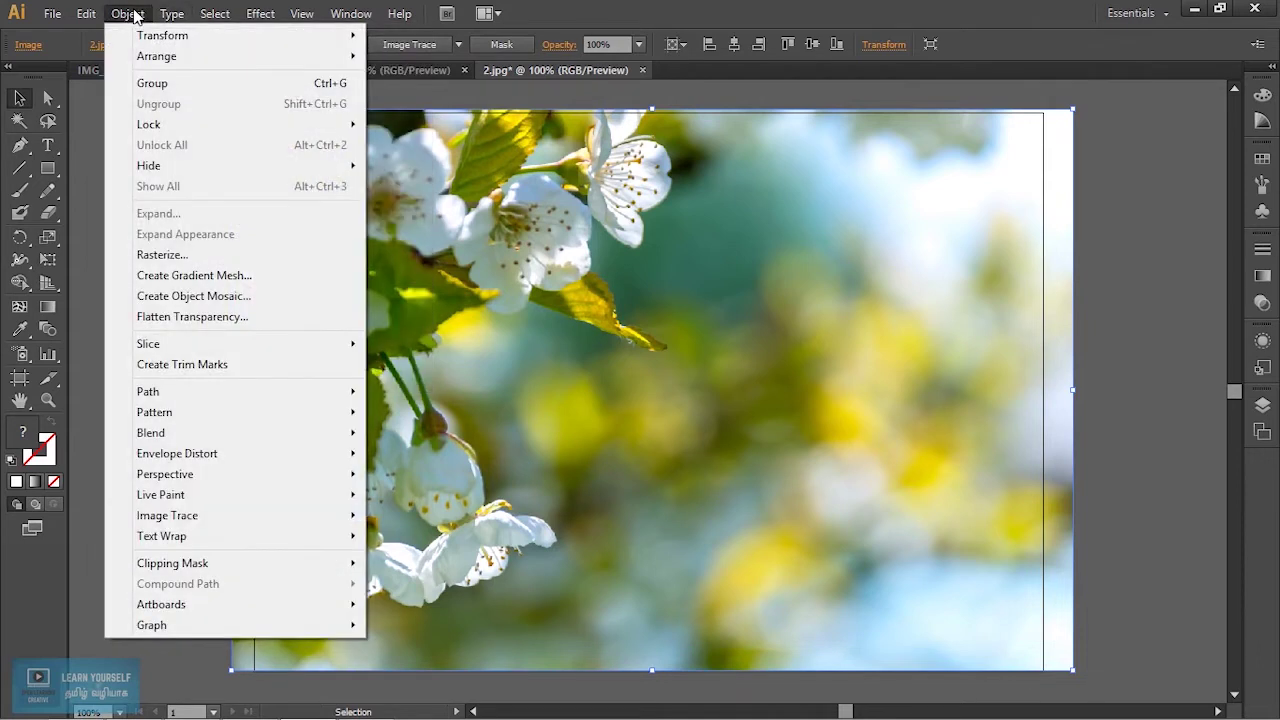
{"action": "left_click", "coordinate": [133, 16]}
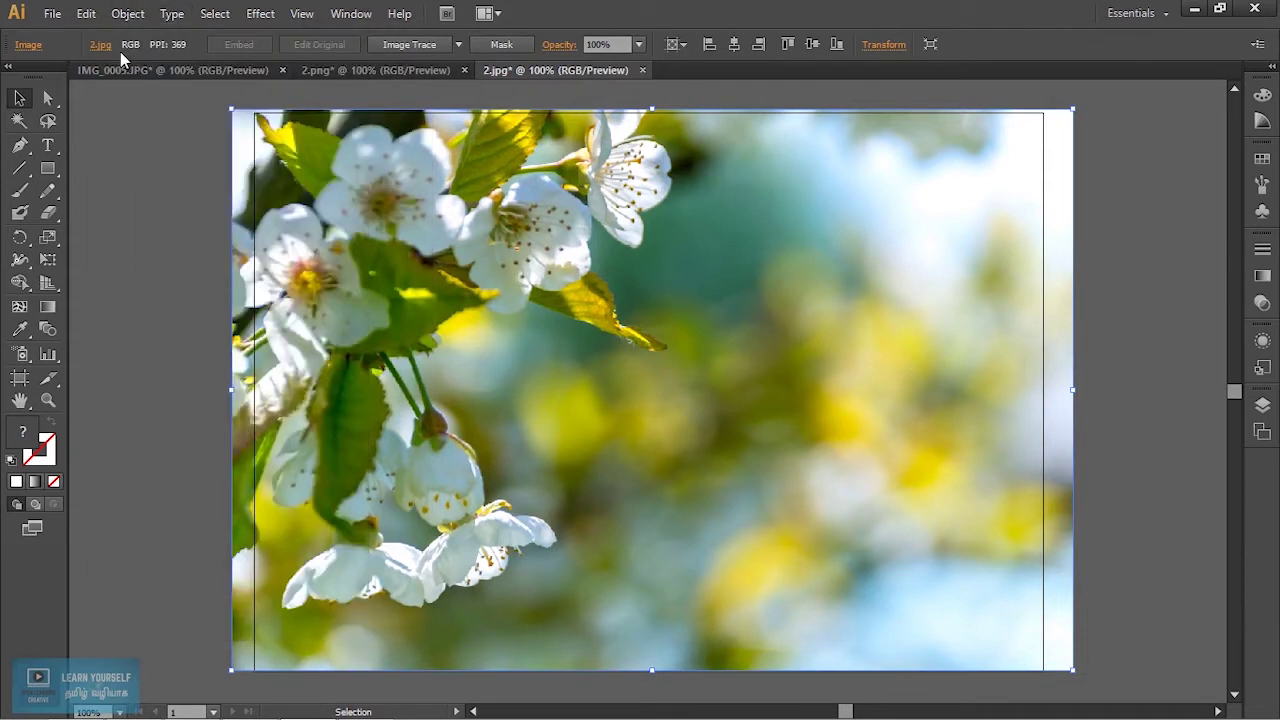
{"action": "left_click", "coordinate": [115, 18]}
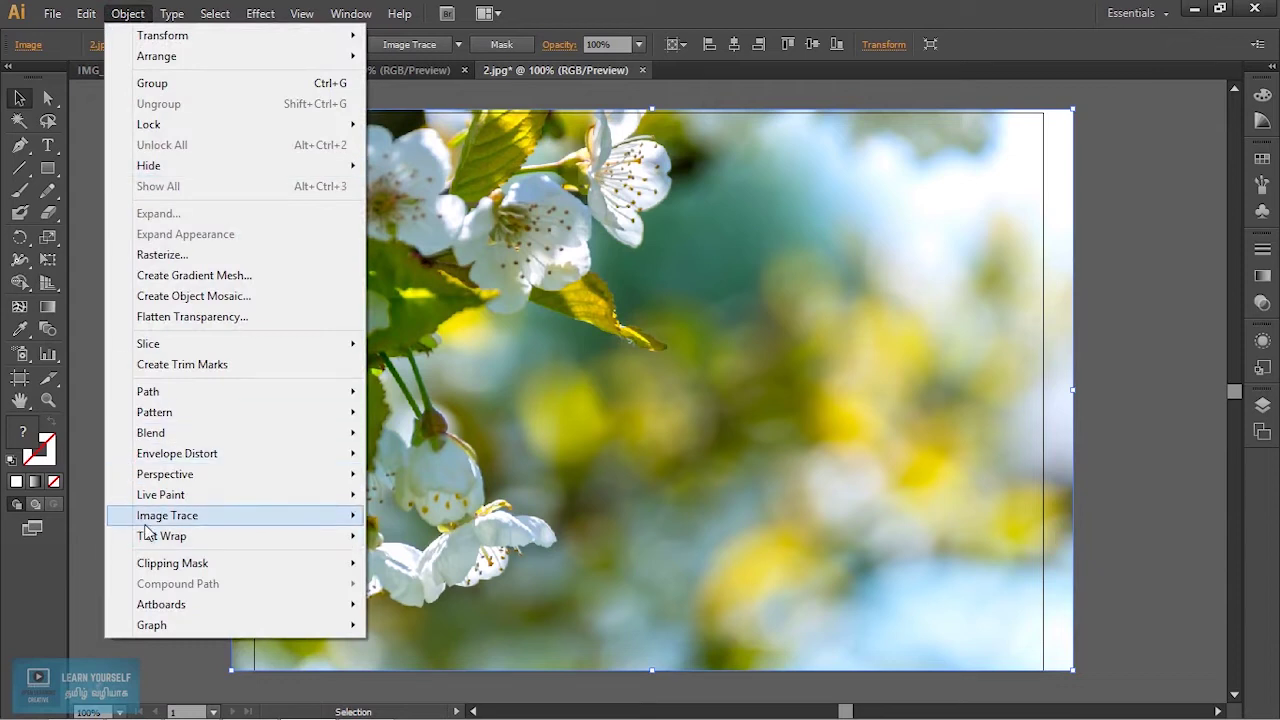
{"action": "mouse_move", "coordinate": [167, 515]}
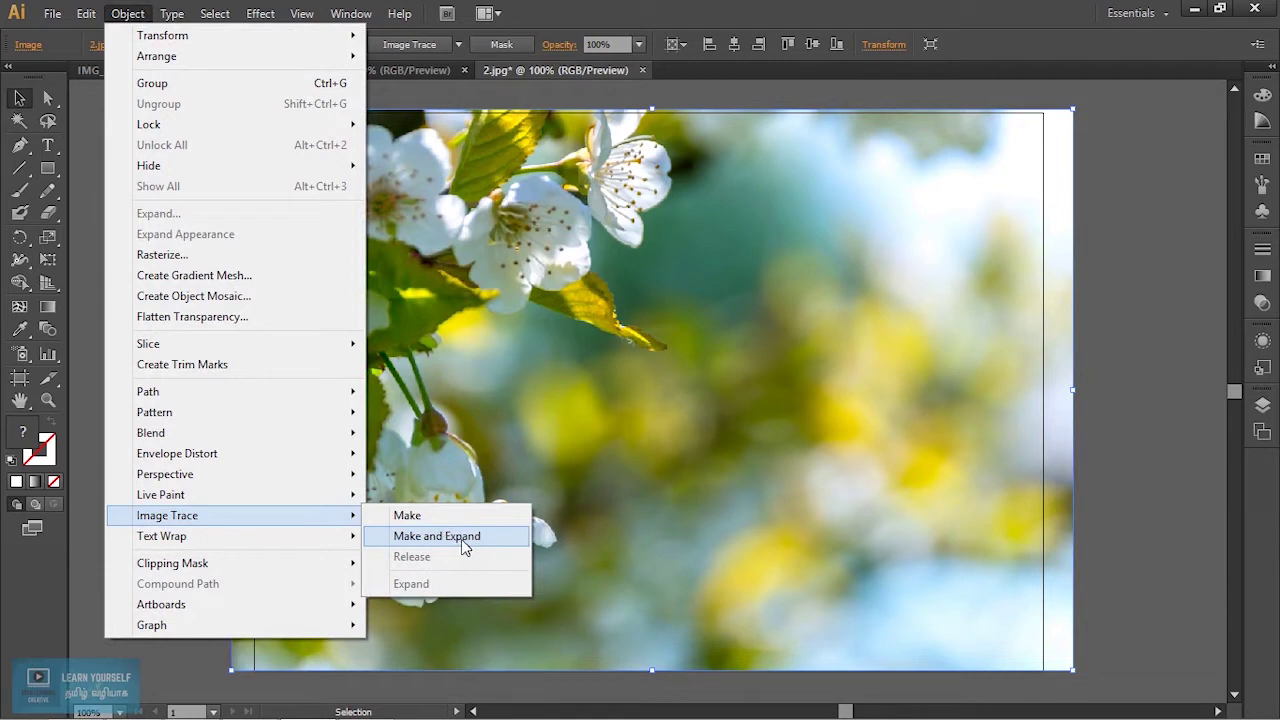
{"action": "left_click", "coordinate": [433, 515]}
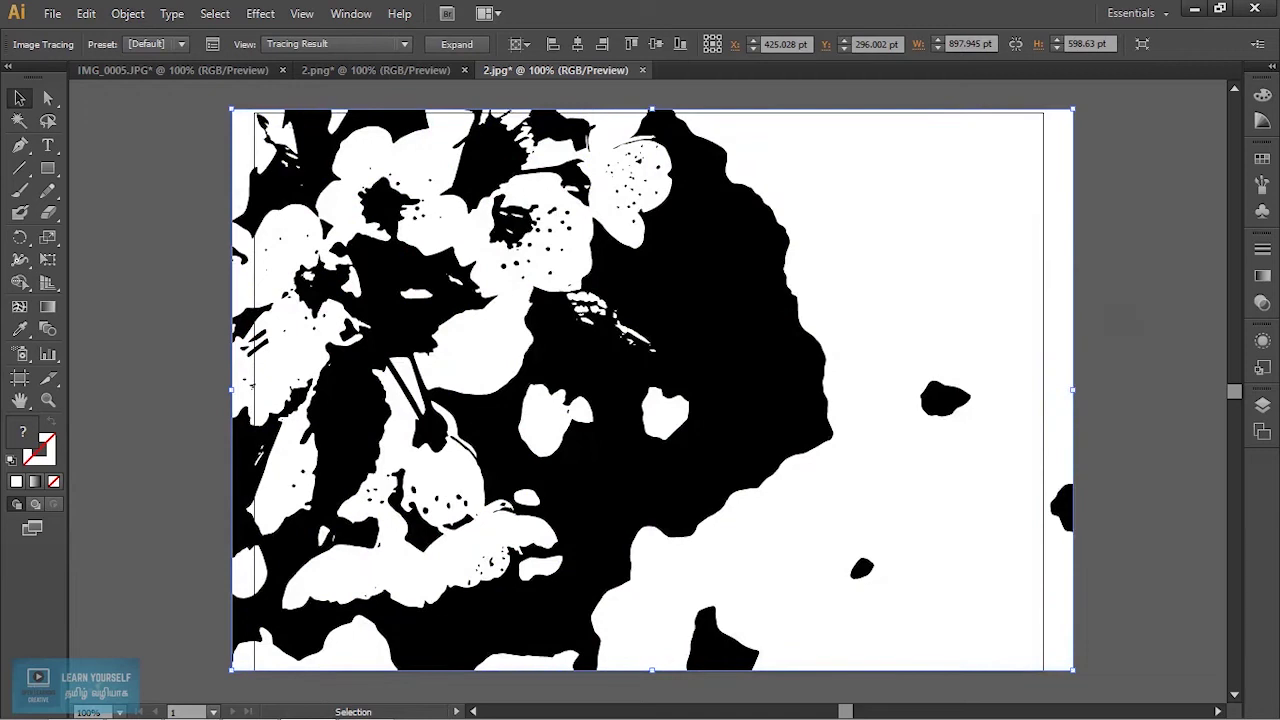
{"action": "key", "text": "ctrl+shift+a"}
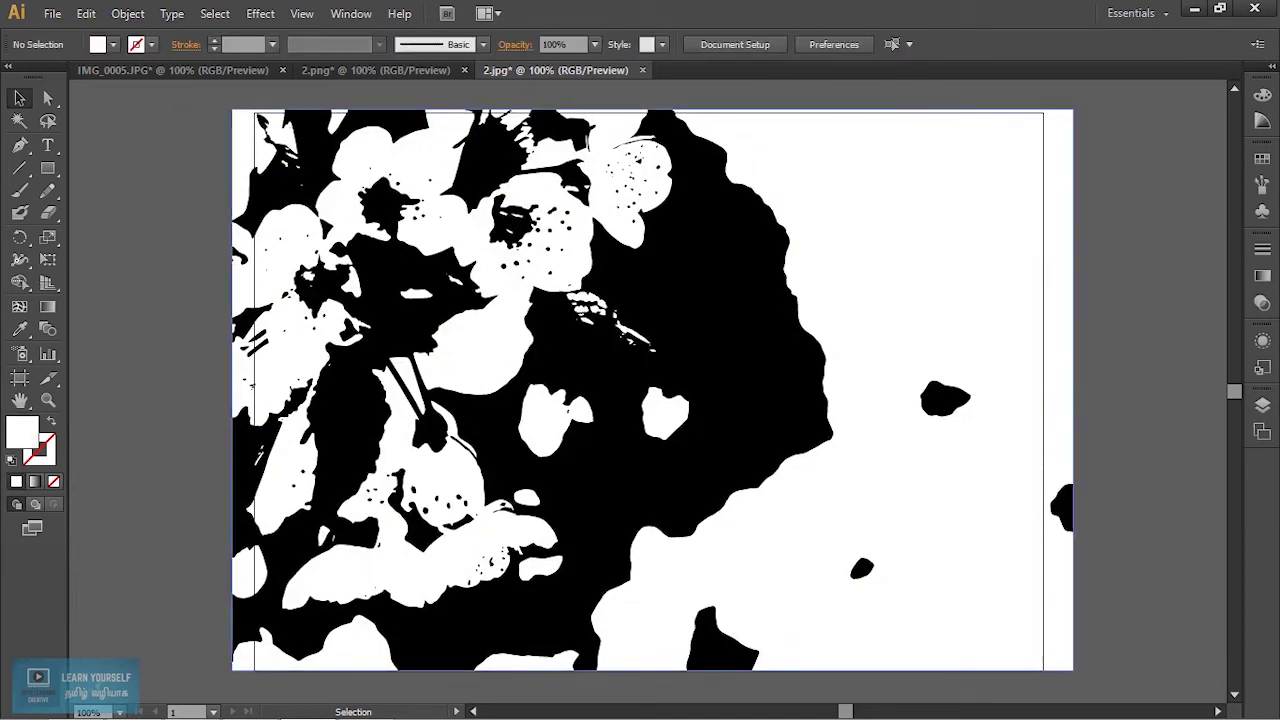
Undo the black-and-white trace and re-trace the photo with the High Fidelity Photo preset.
{"action": "key", "text": "ctrl+z"}
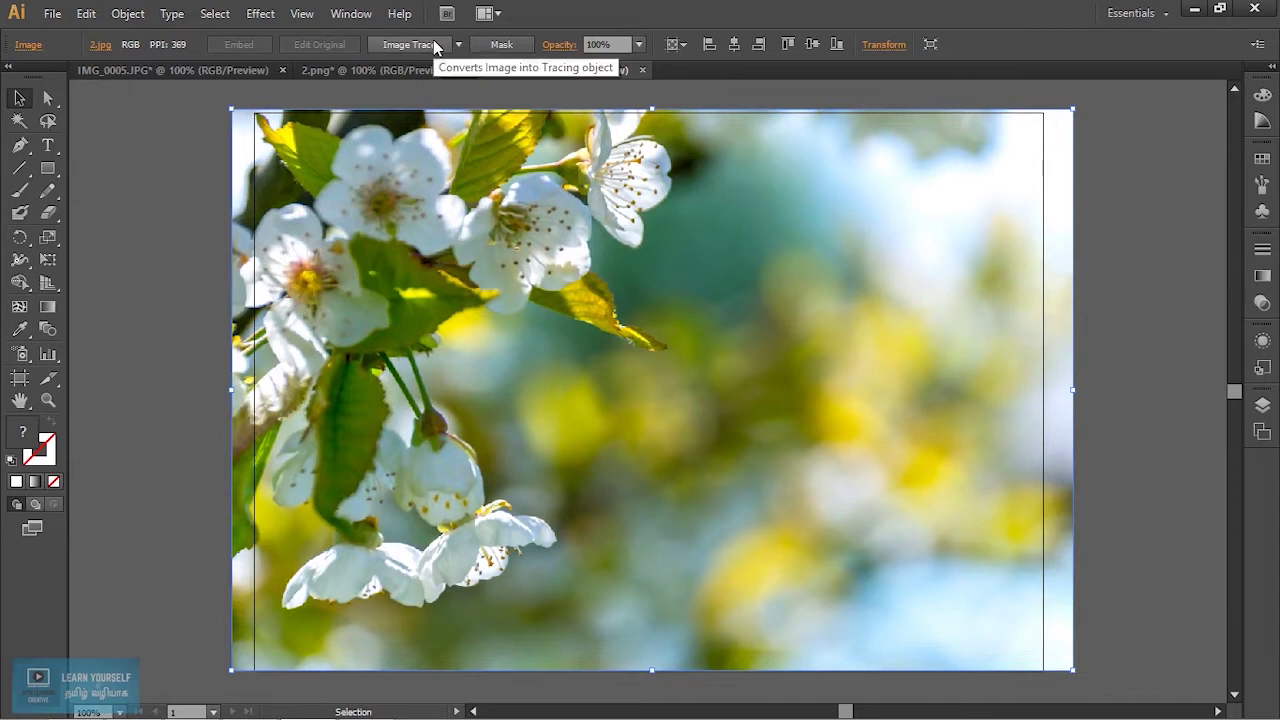
{"action": "left_click", "coordinate": [433, 41]}
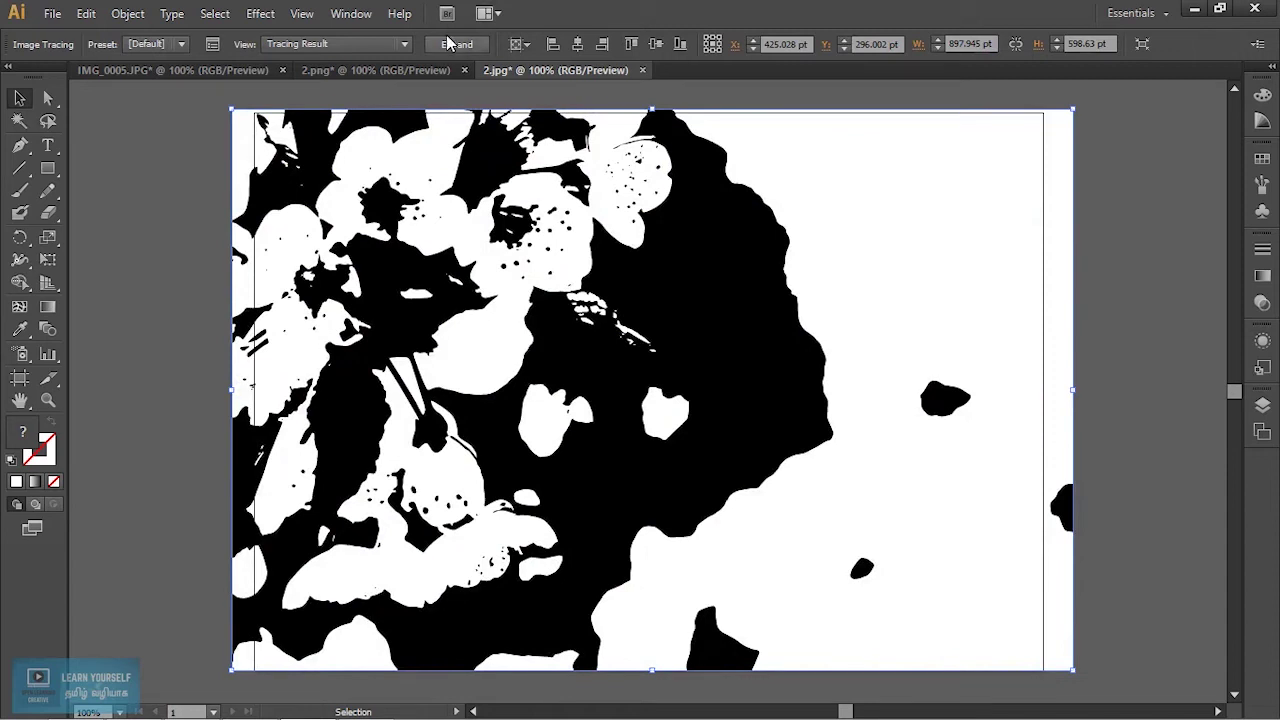
{"action": "left_click", "coordinate": [404, 43]}
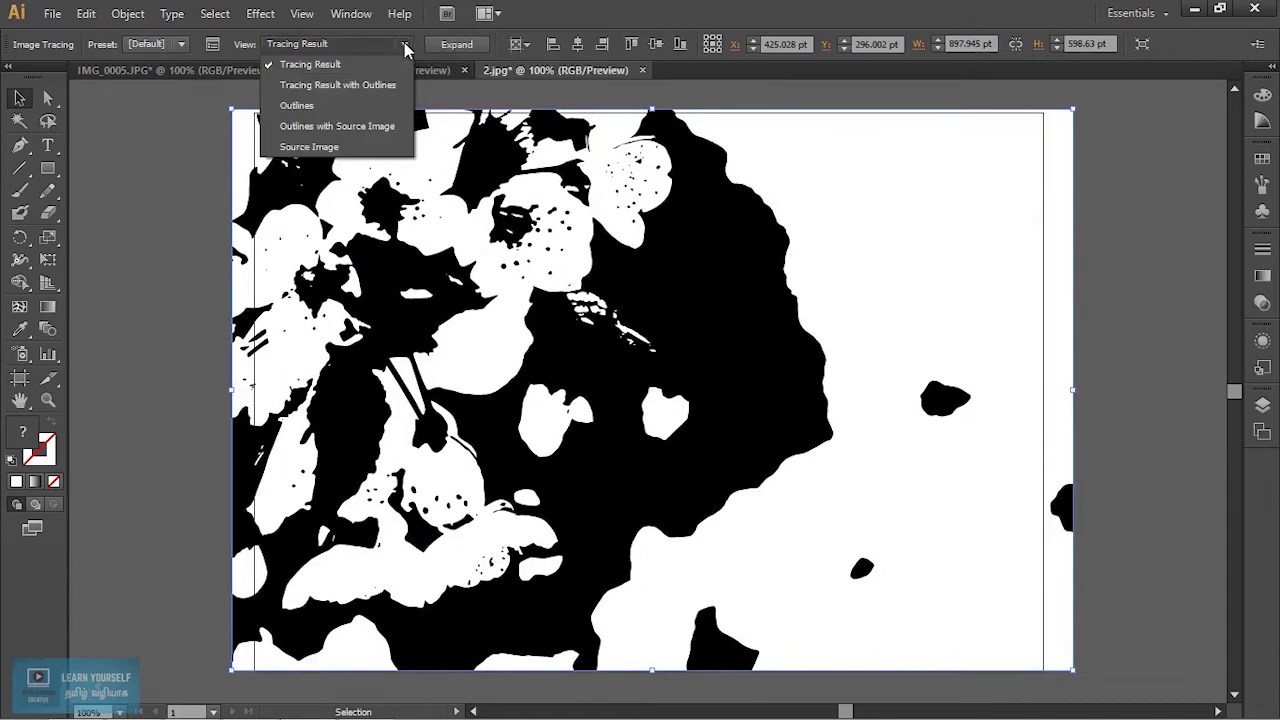
{"action": "left_click", "coordinate": [189, 44]}
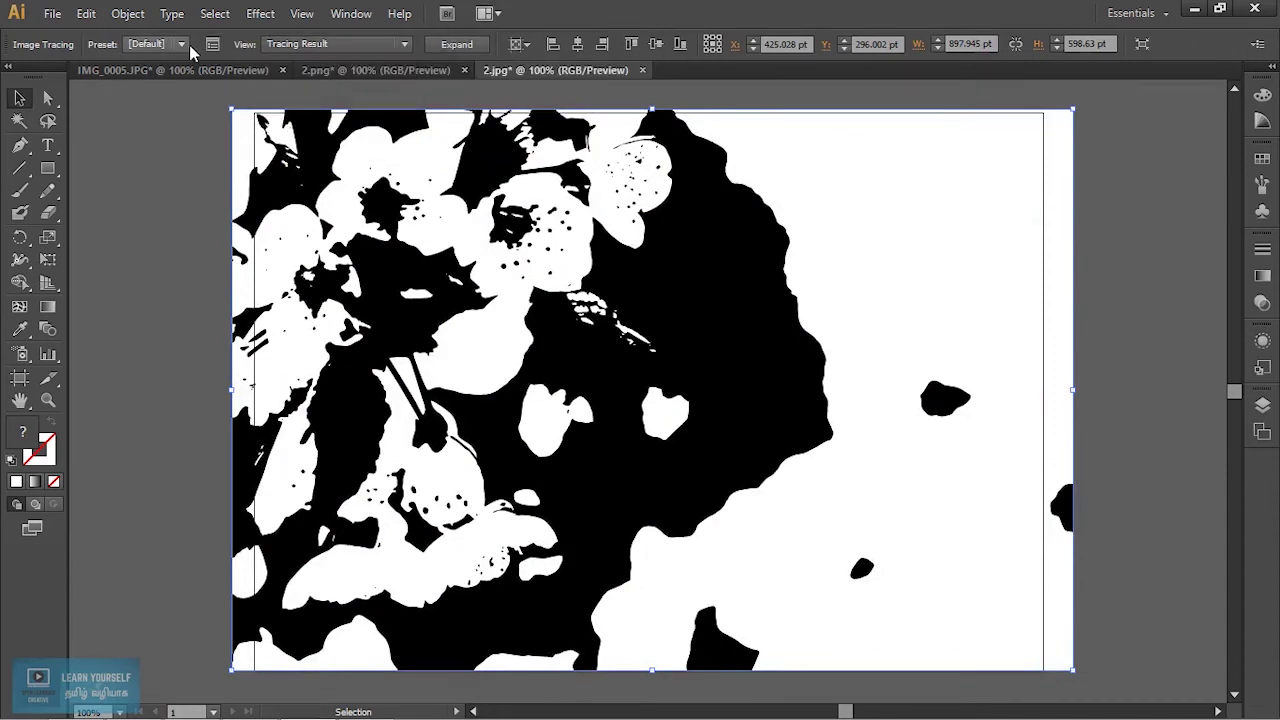
{"action": "left_click", "coordinate": [181, 44]}
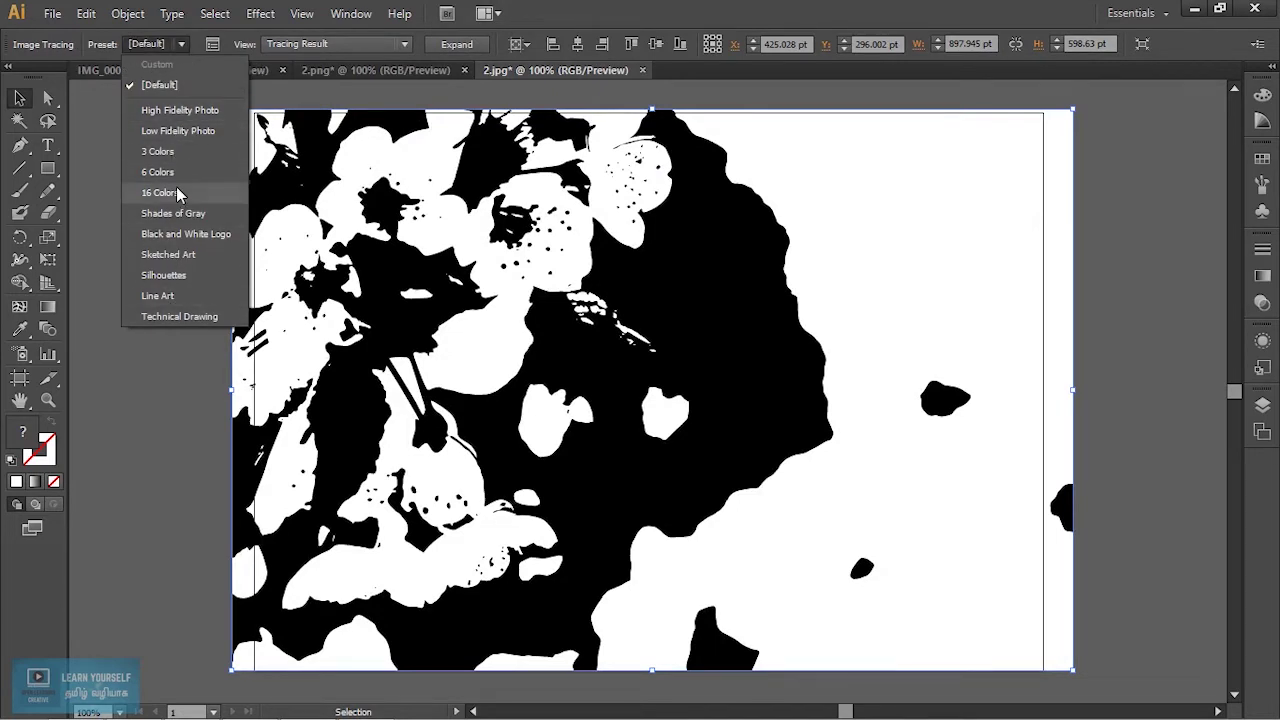
{"action": "left_click", "coordinate": [188, 110]}
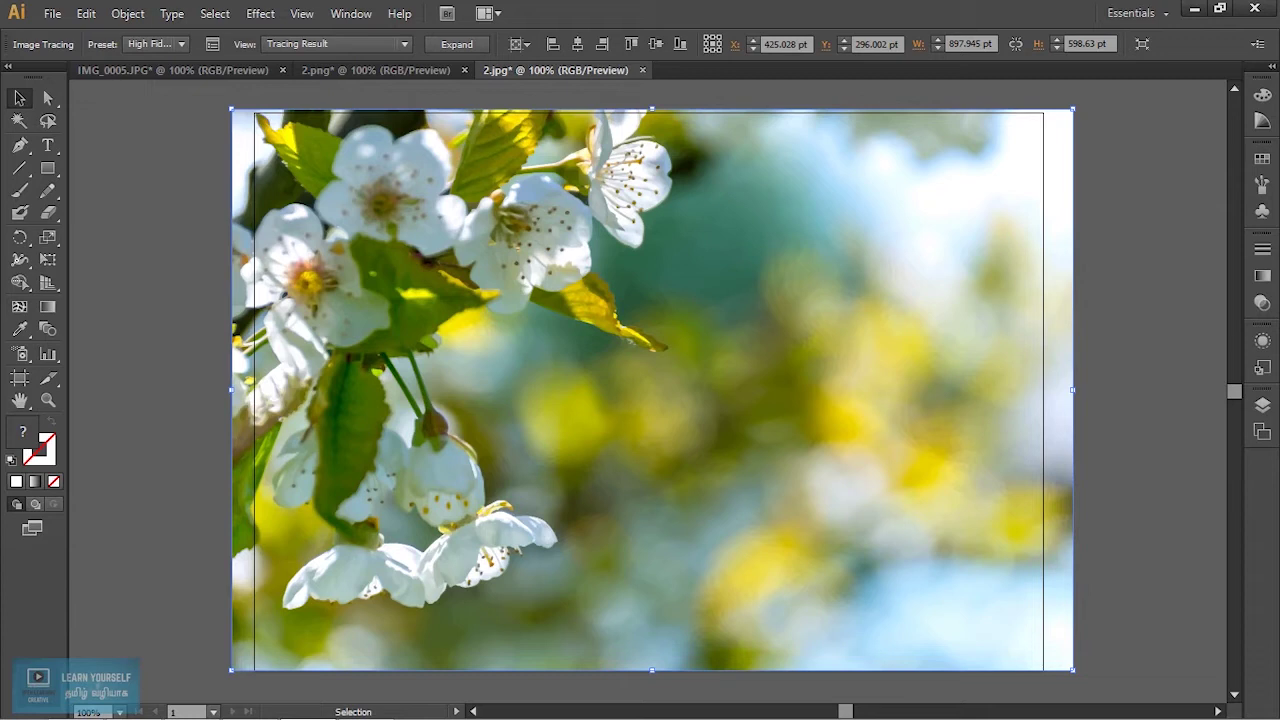
Move the traced photo to the artboard's top-left corner.
{"action": "left_click_drag", "start_coordinate": [540, 300], "coordinate": [751, 376]}
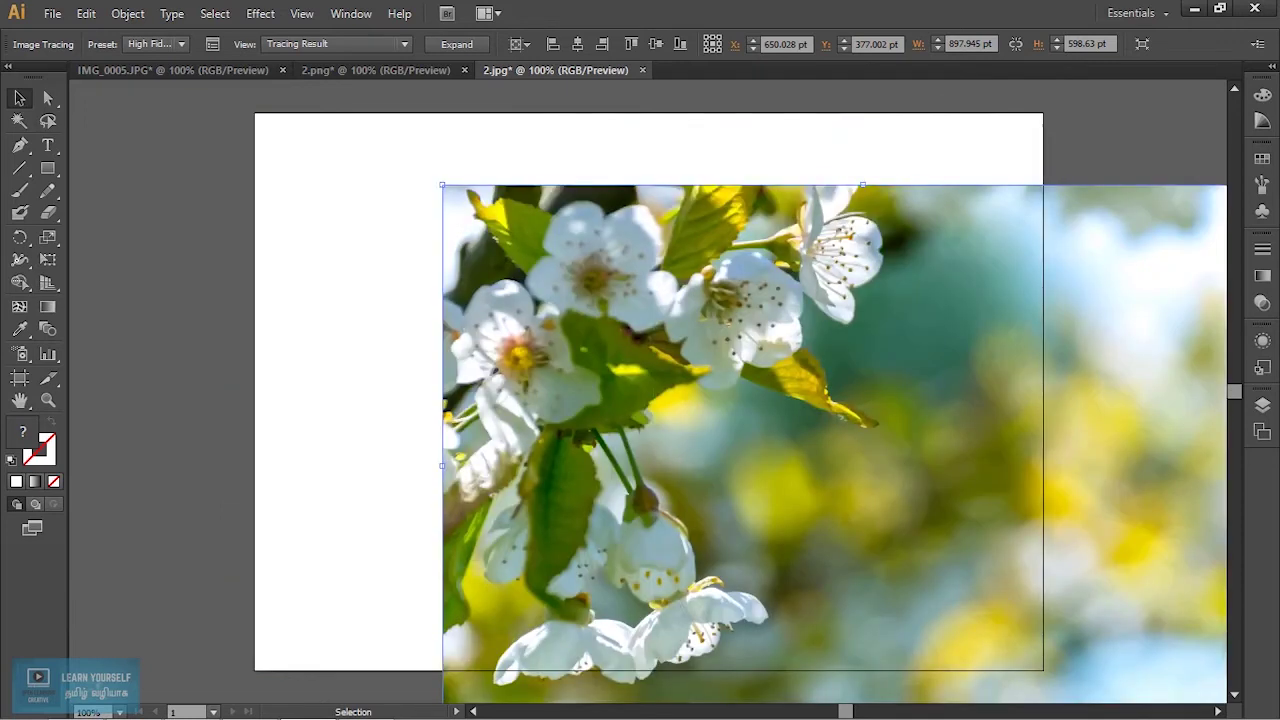
{"action": "left_click_drag", "start_coordinate": [636, 365], "coordinate": [448, 292]}
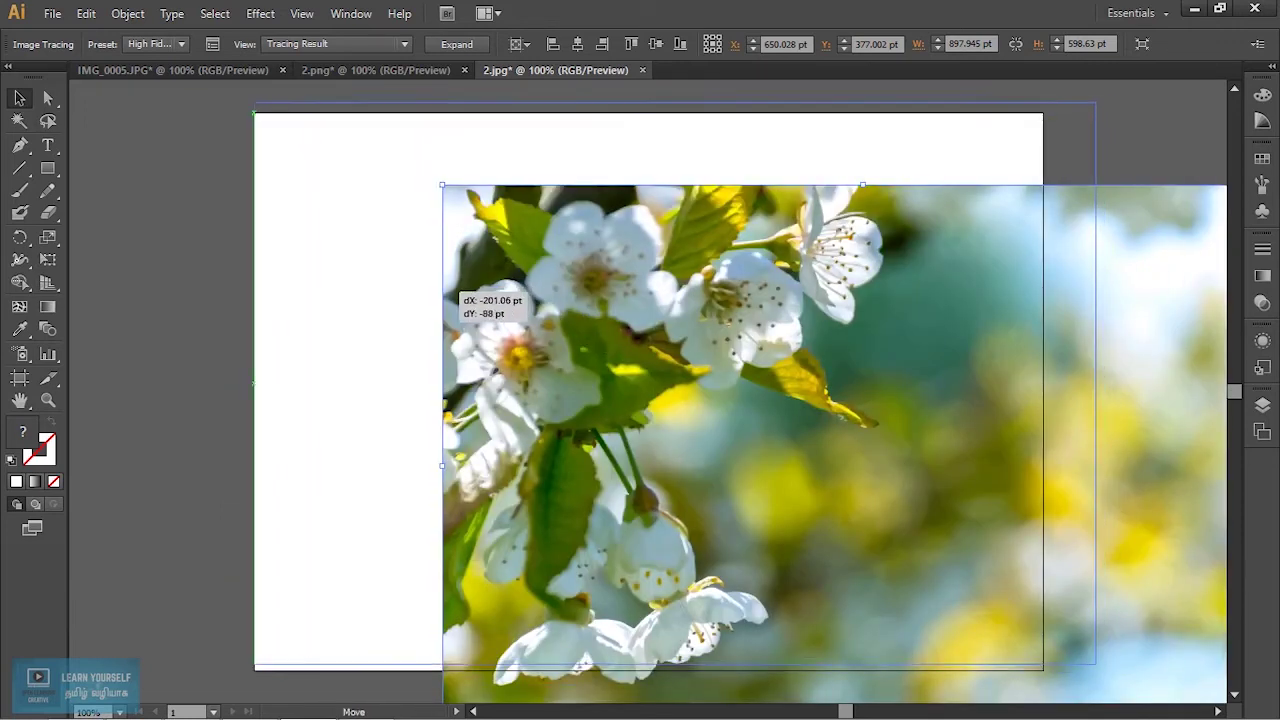
{"action": "left_click_drag", "start_coordinate": [448, 292], "coordinate": [448, 292]}
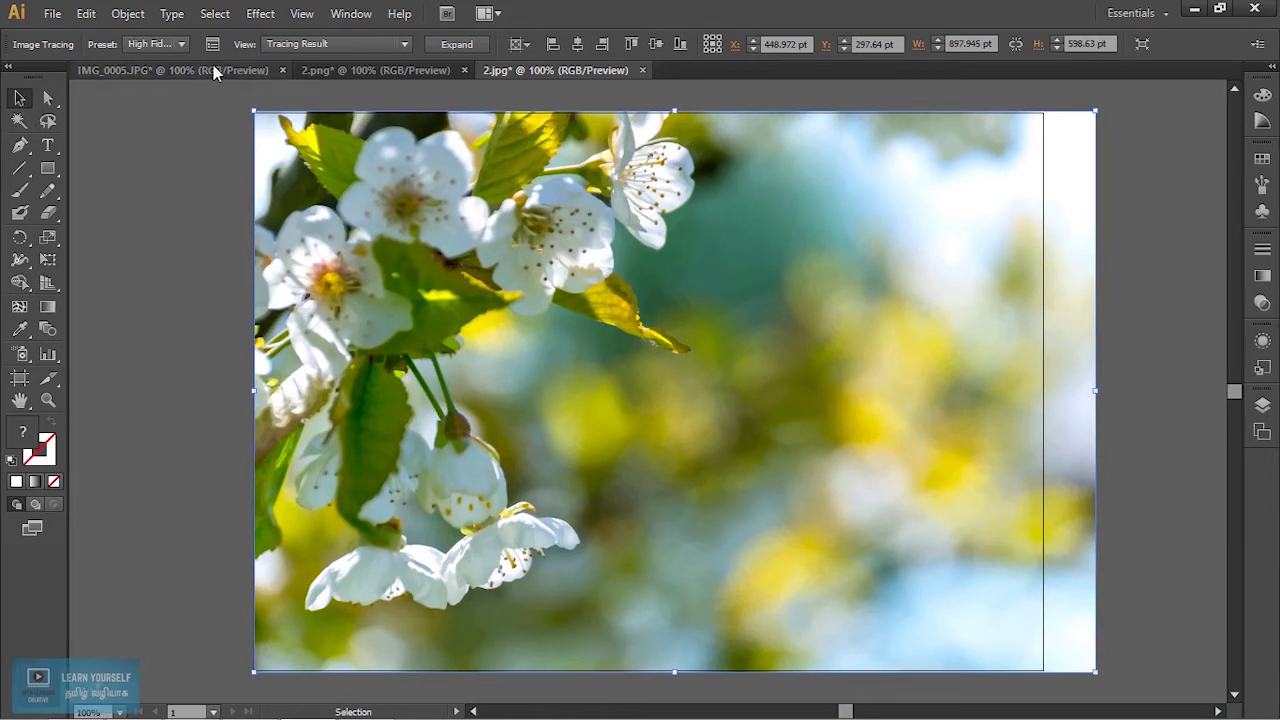
Switch the tracing preset to 6 Colors.
{"action": "left_click", "coordinate": [181, 44]}
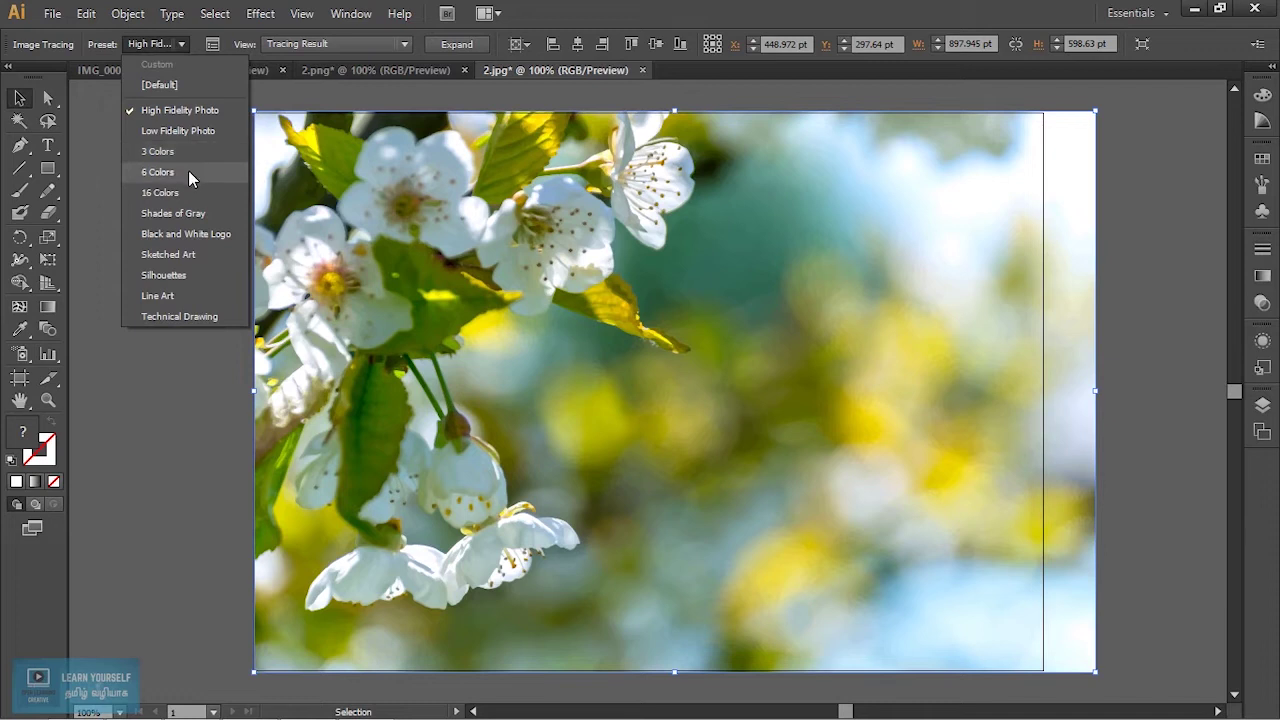
{"action": "left_click", "coordinate": [188, 172]}
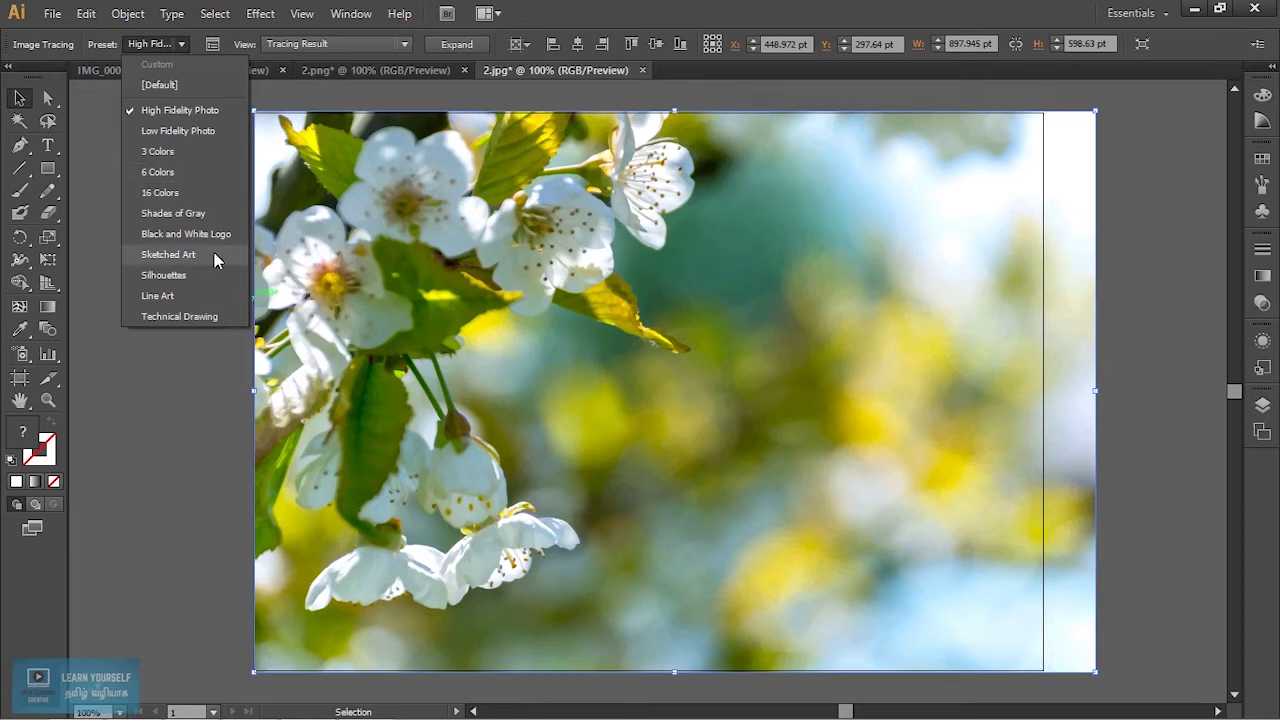
{"action": "left_click", "coordinate": [196, 215]}
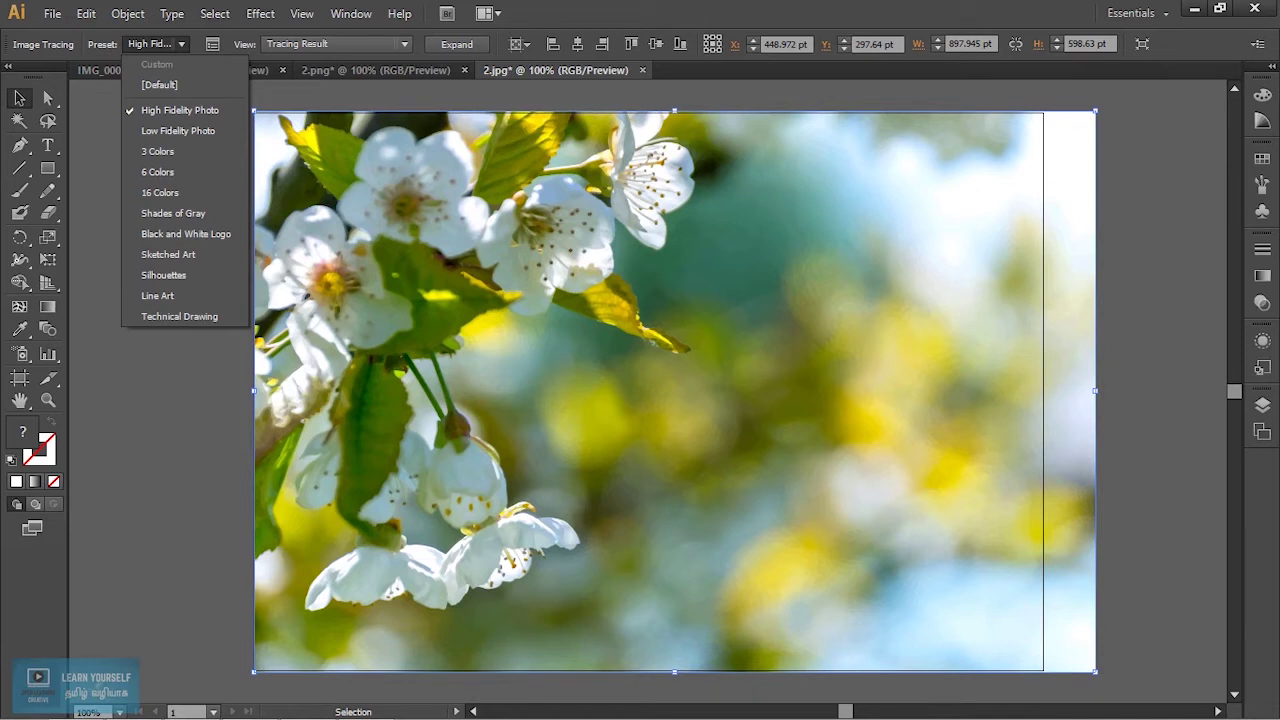
{"action": "left_click", "coordinate": [197, 184]}
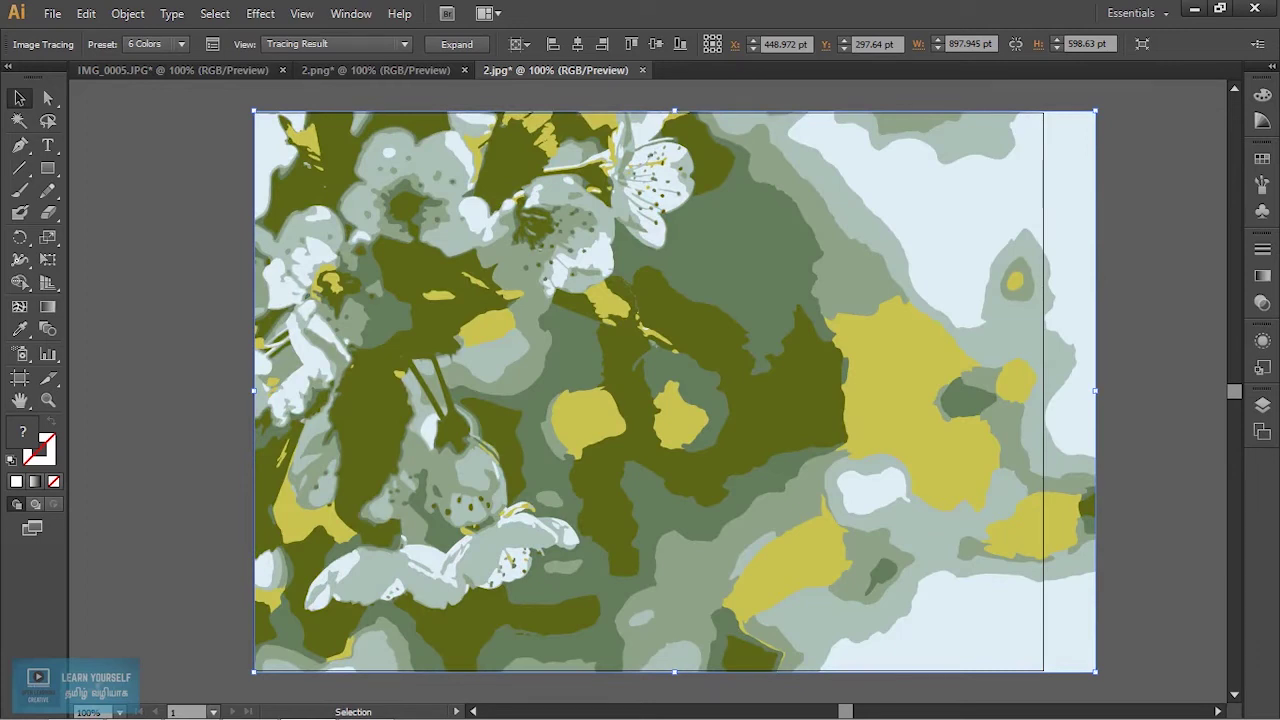
{"action": "key", "text": "ctrl+shift+a"}
{"action": "key", "text": "ctrl+a"}
{"action": "left_click", "coordinate": [182, 43]}
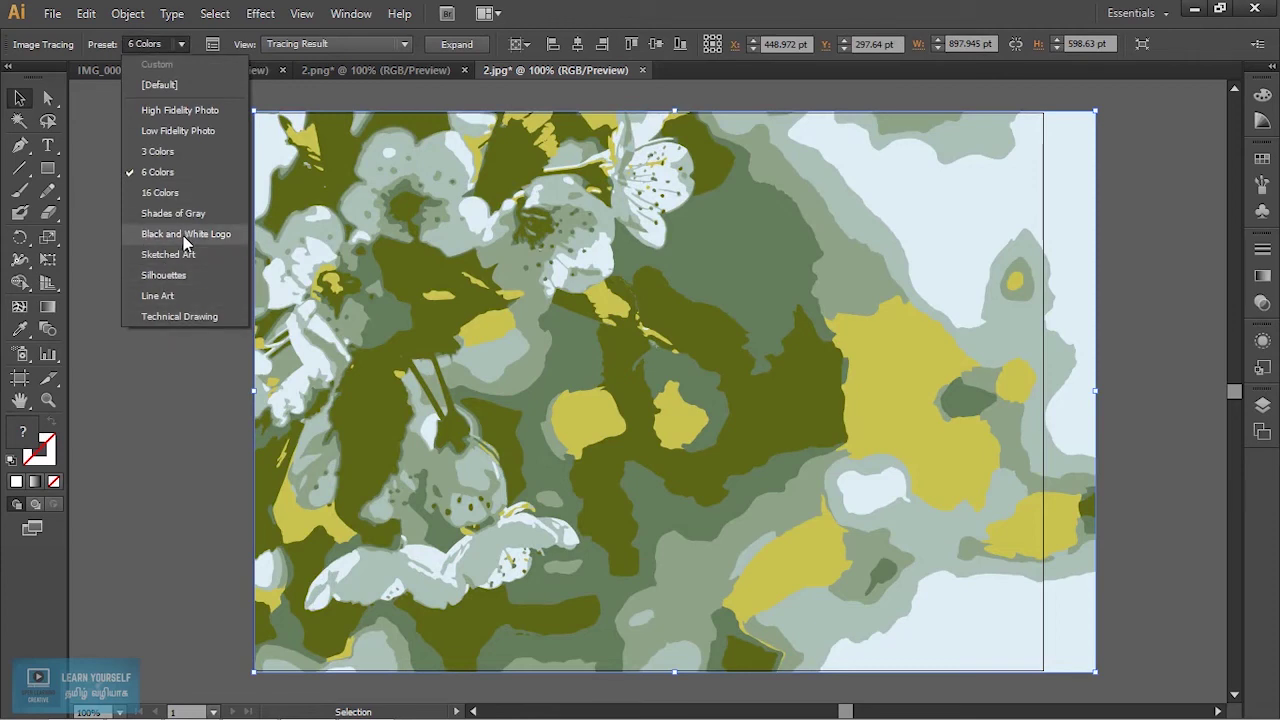
{"action": "key", "text": "Escape"}
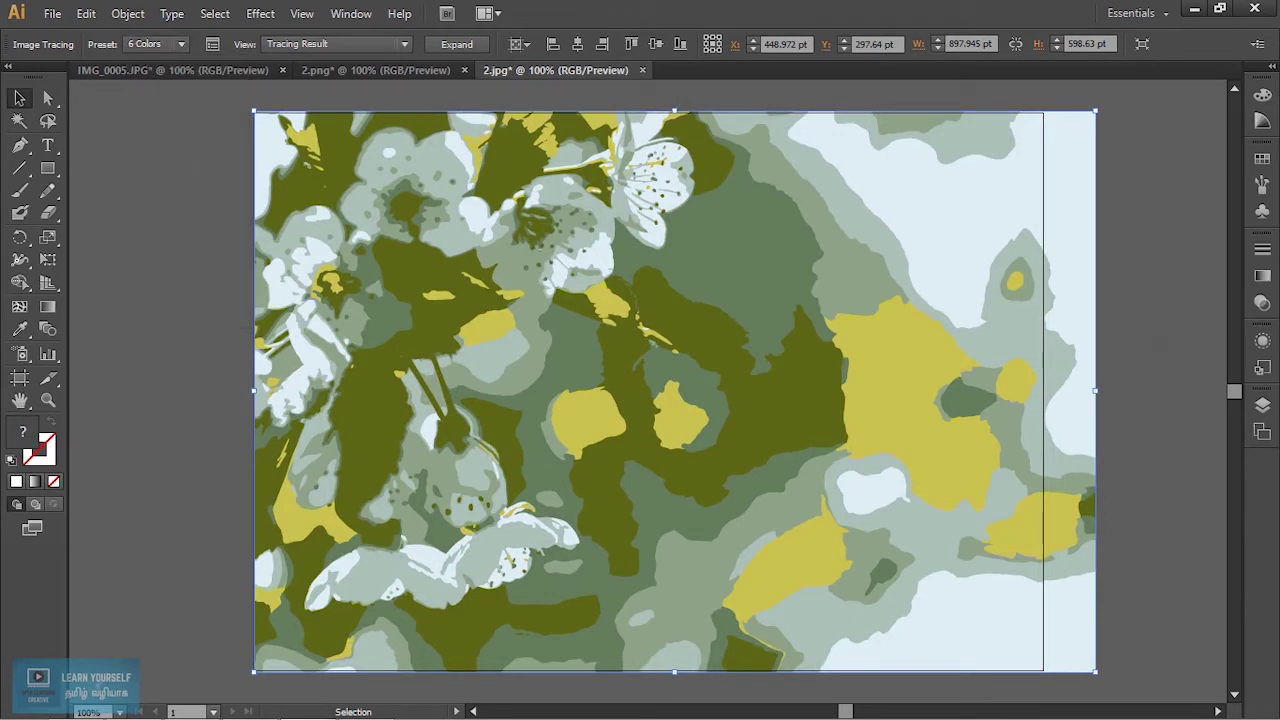
Expand the six-colour trace into editable paths and nudge the artwork slightly.
{"action": "left_click", "coordinate": [466, 50]}
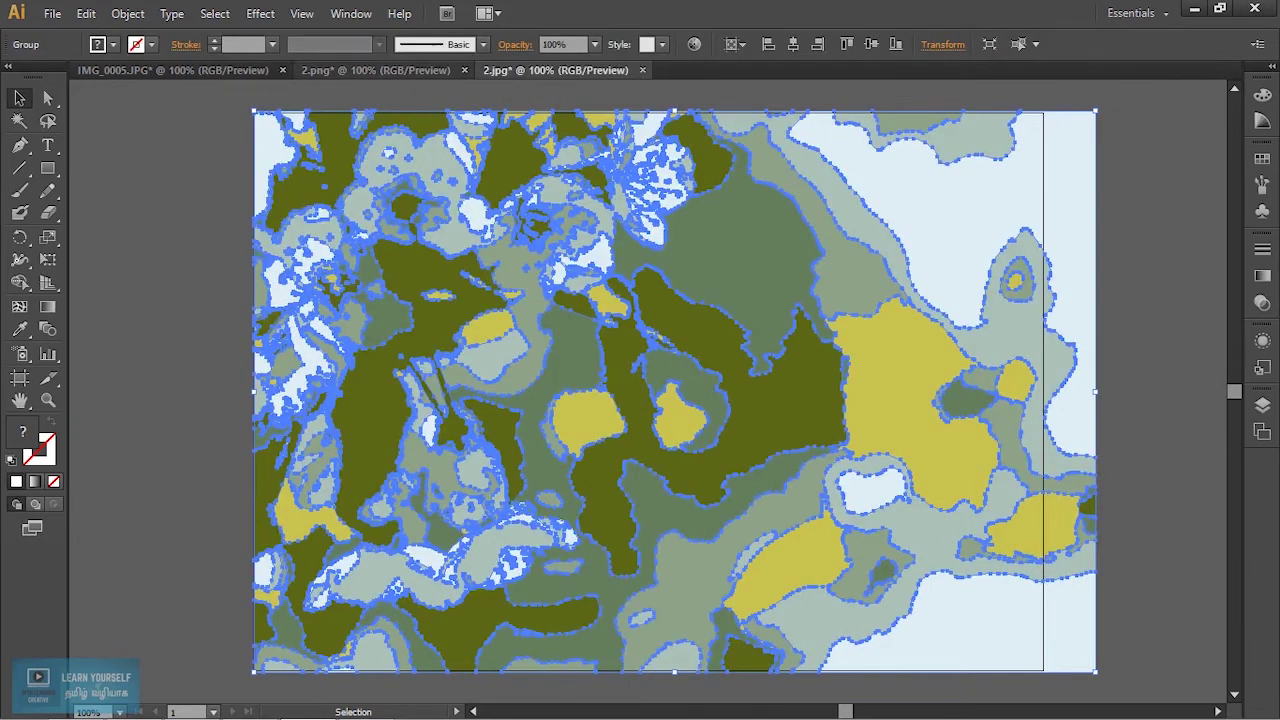
{"action": "key", "text": "ctrl+shift+a"}
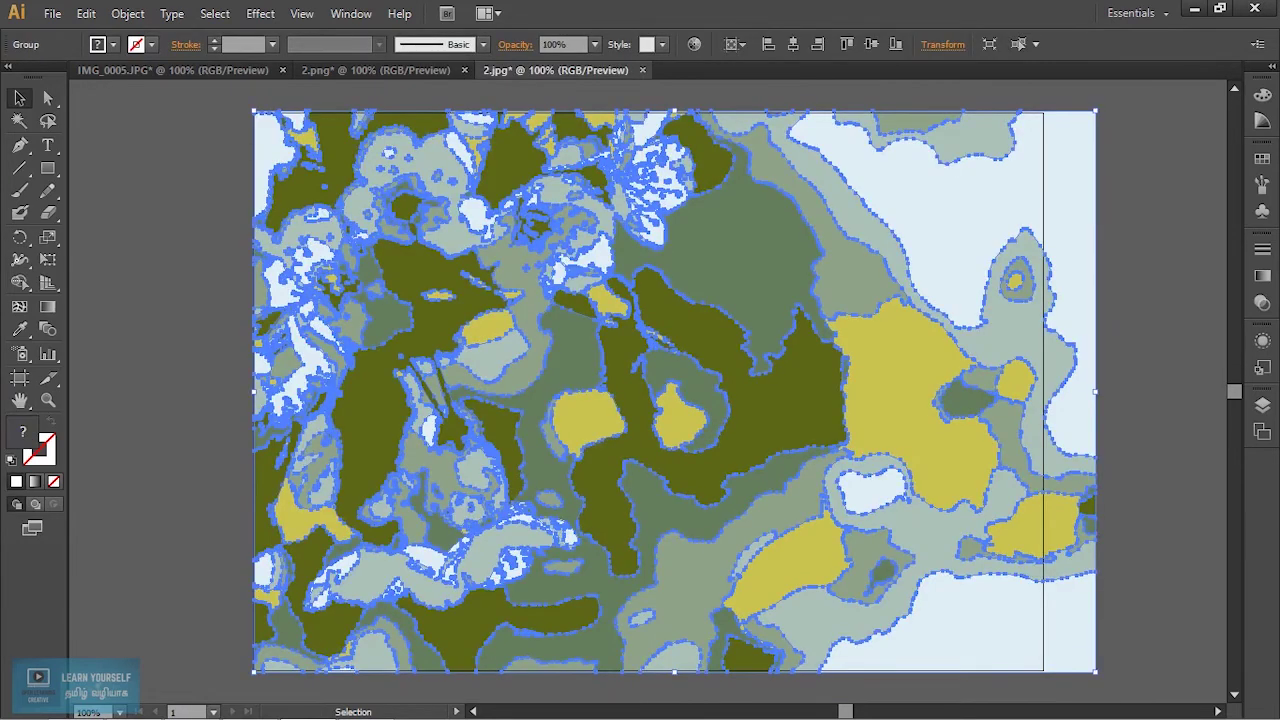
{"action": "mouse_move", "coordinate": [620, 487]}
{"action": "left_mouse_down"}
{"action": "mouse_move", "coordinate": [580, 505]}
{"action": "mouse_move", "coordinate": [604, 474]}
{"action": "left_mouse_up"}
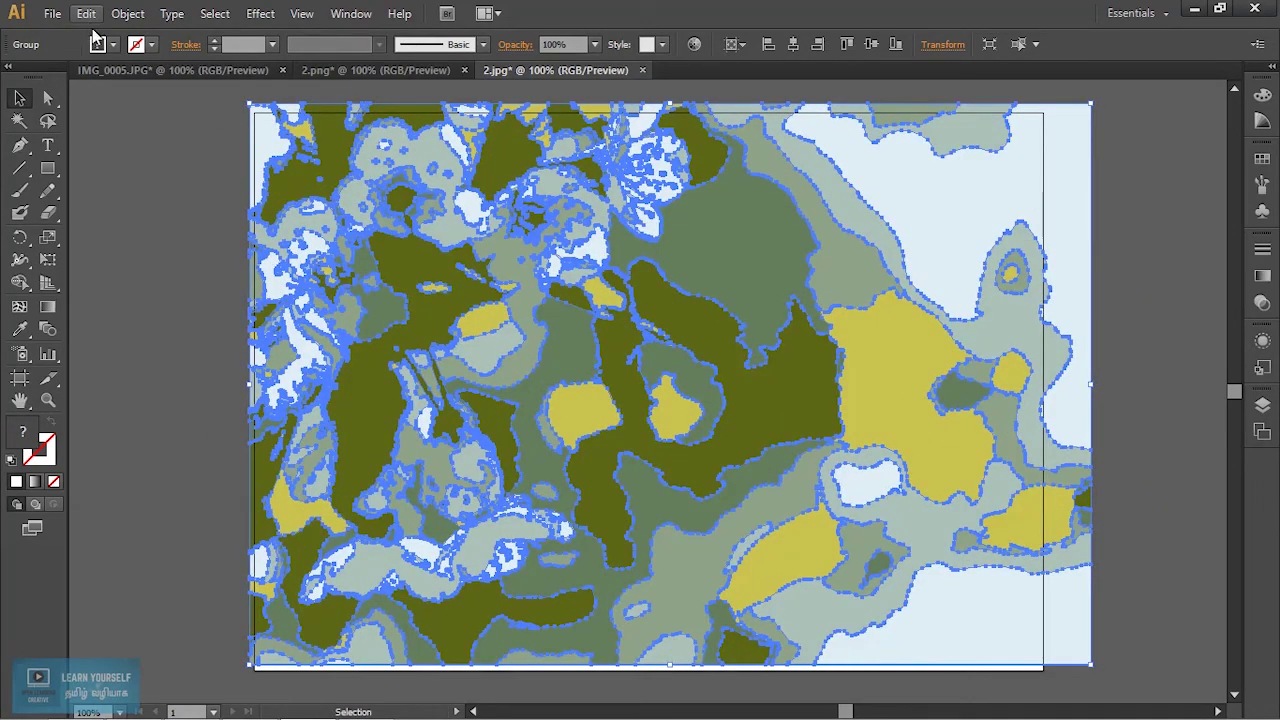
Ungroup the expanded colour shapes and clear the selection.
{"action": "left_click", "coordinate": [86, 14]}
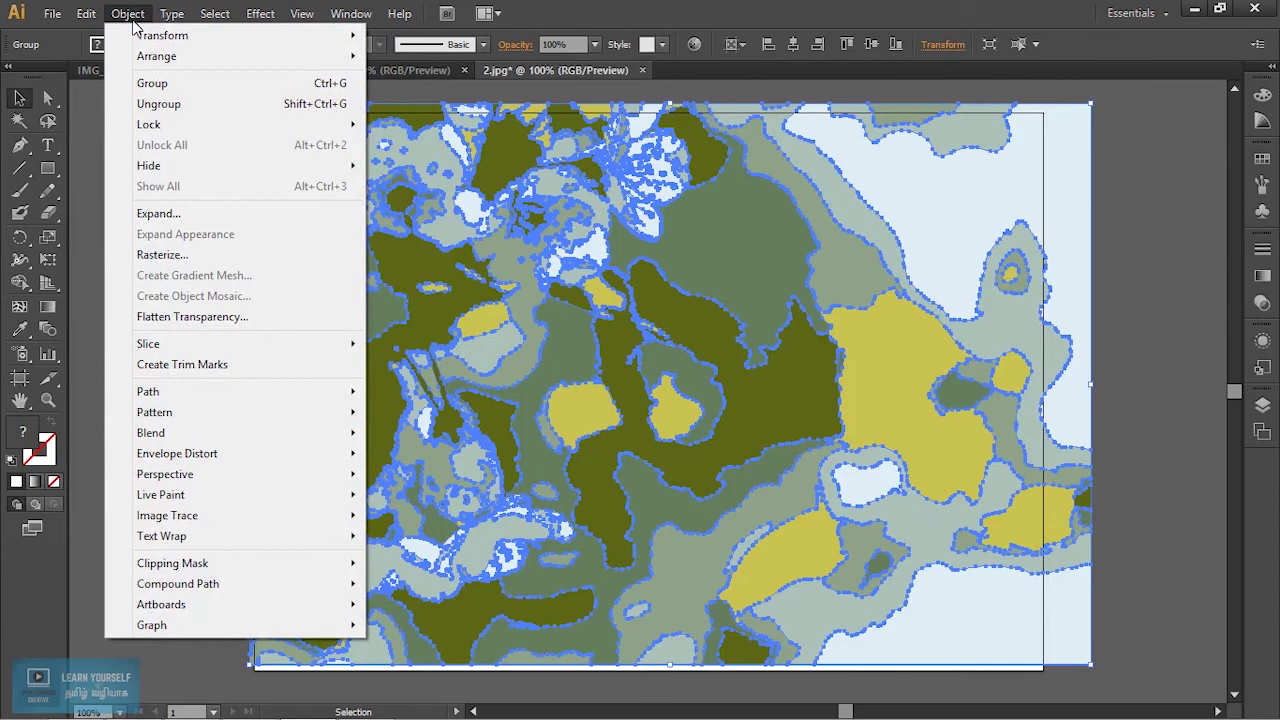
{"action": "left_click", "coordinate": [148, 104]}
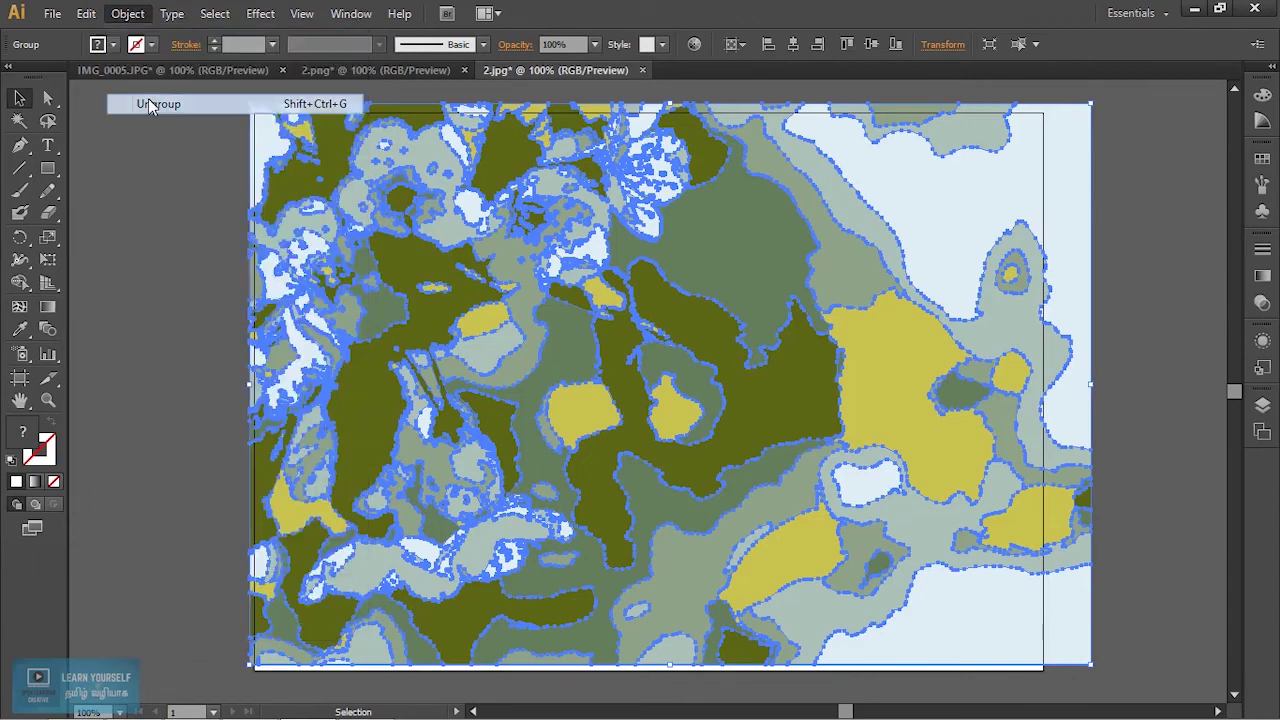
{"action": "left_click", "coordinate": [130, 16]}
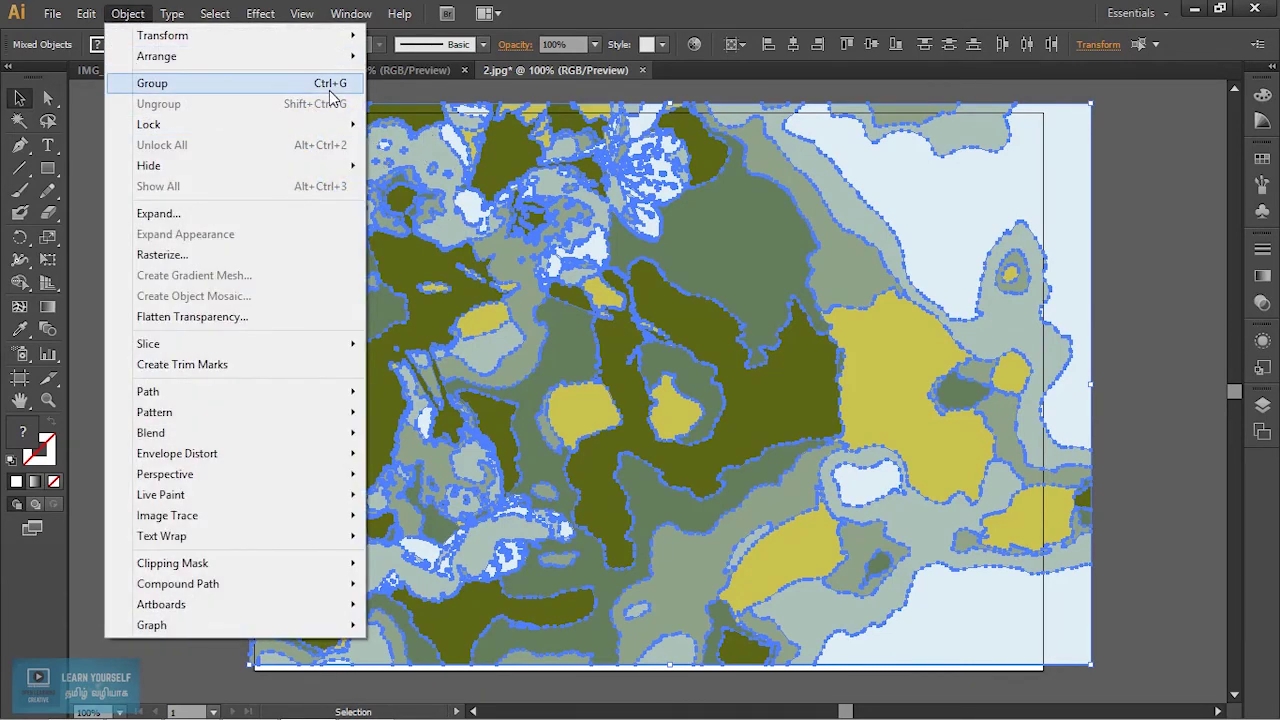
{"action": "left_click", "coordinate": [1152, 262]}
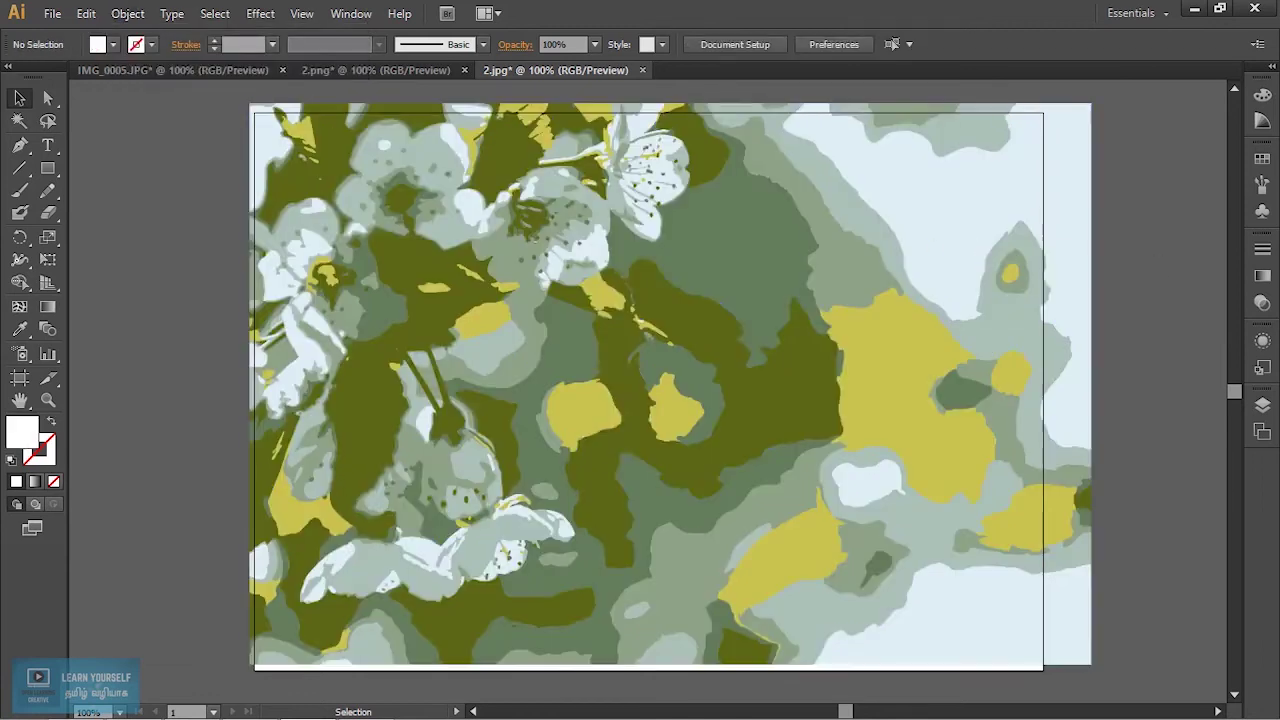
Pull a small pale shape and two grey-green flower pieces onto the pasteboard.
{"action": "left_click_drag", "start_coordinate": [612, 300], "coordinate": [172, 320]}
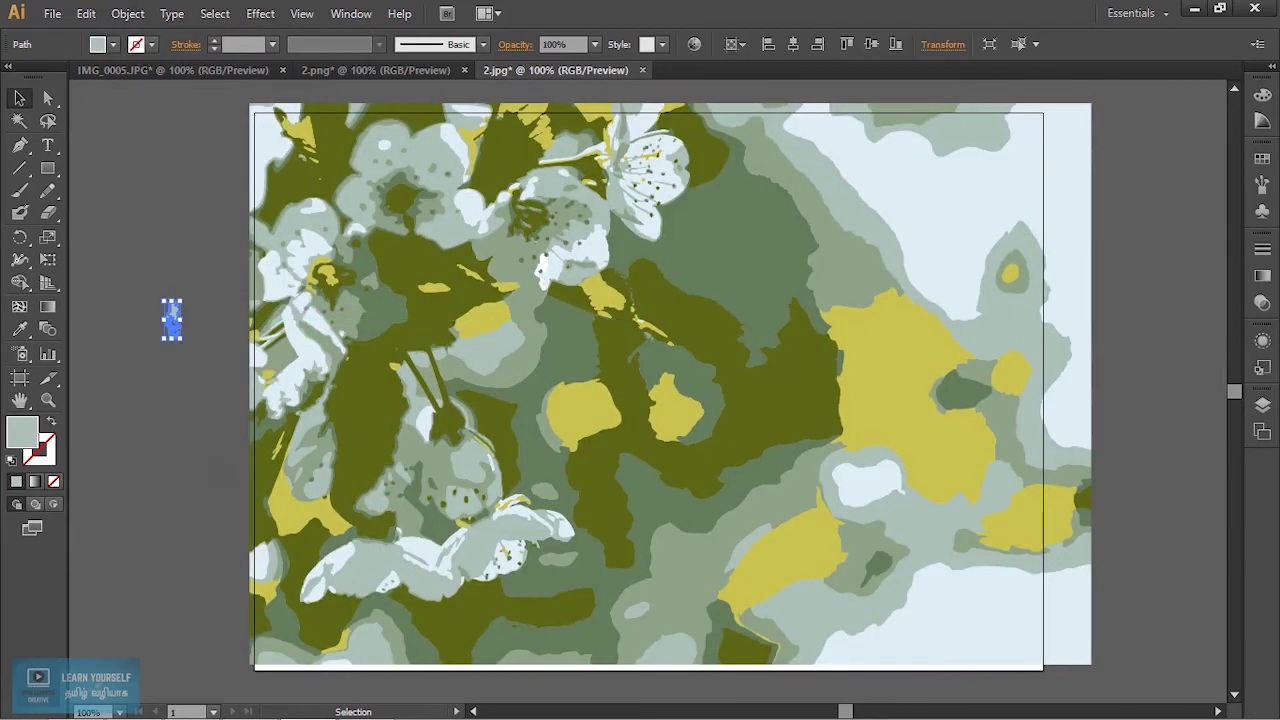
{"action": "left_click_drag", "start_coordinate": [465, 460], "coordinate": [208, 268]}
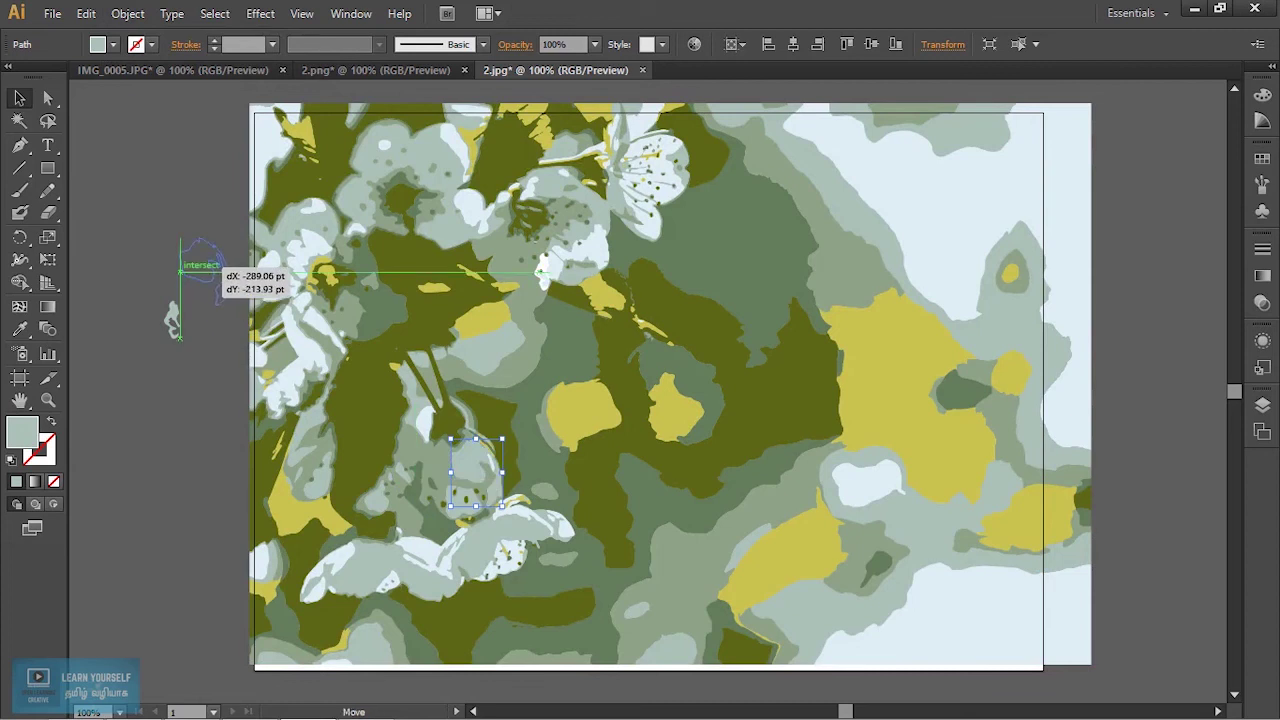
{"action": "left_click", "coordinate": [445, 482]}
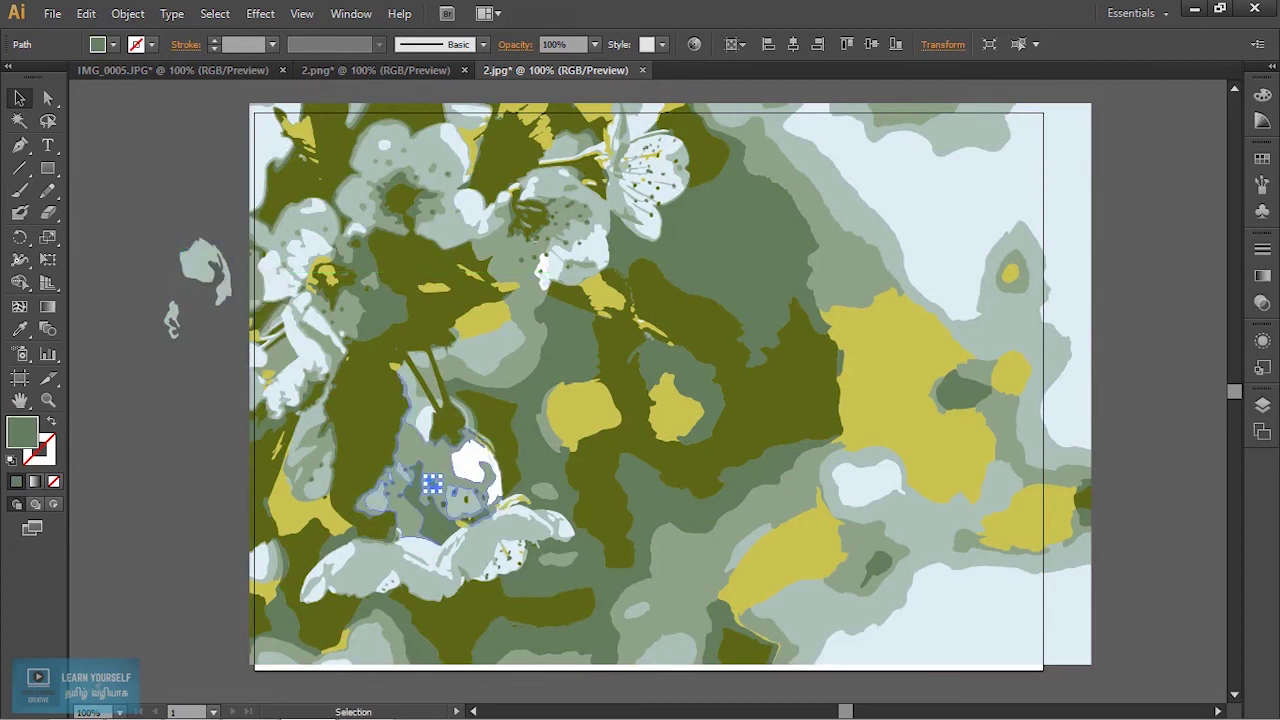
{"action": "left_click_drag", "start_coordinate": [432, 485], "coordinate": [164, 405]}
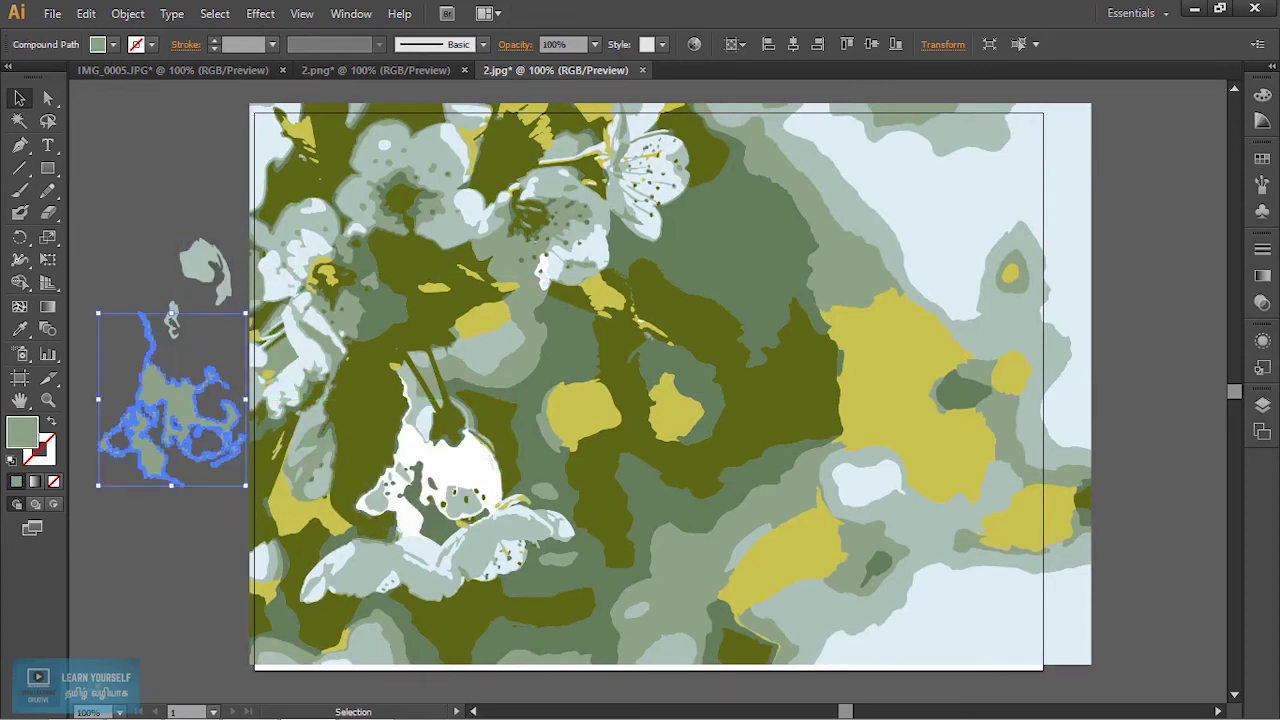
{"action": "key", "text": "ctrl+shift+a"}
Pull the large yellow shape and the dark olive shape onto the pasteboard.
{"action": "left_click_drag", "start_coordinate": [908, 388], "coordinate": [135, 184]}
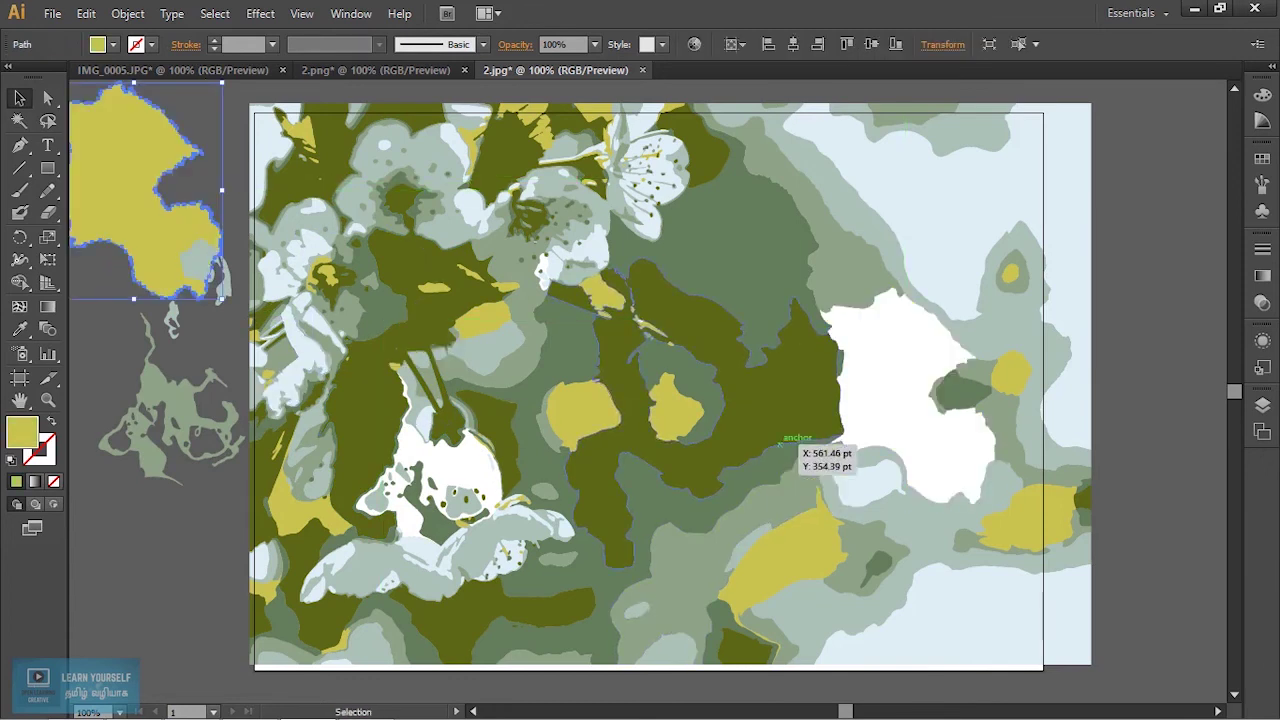
{"action": "left_click_drag", "start_coordinate": [779, 441], "coordinate": [205, 494]}
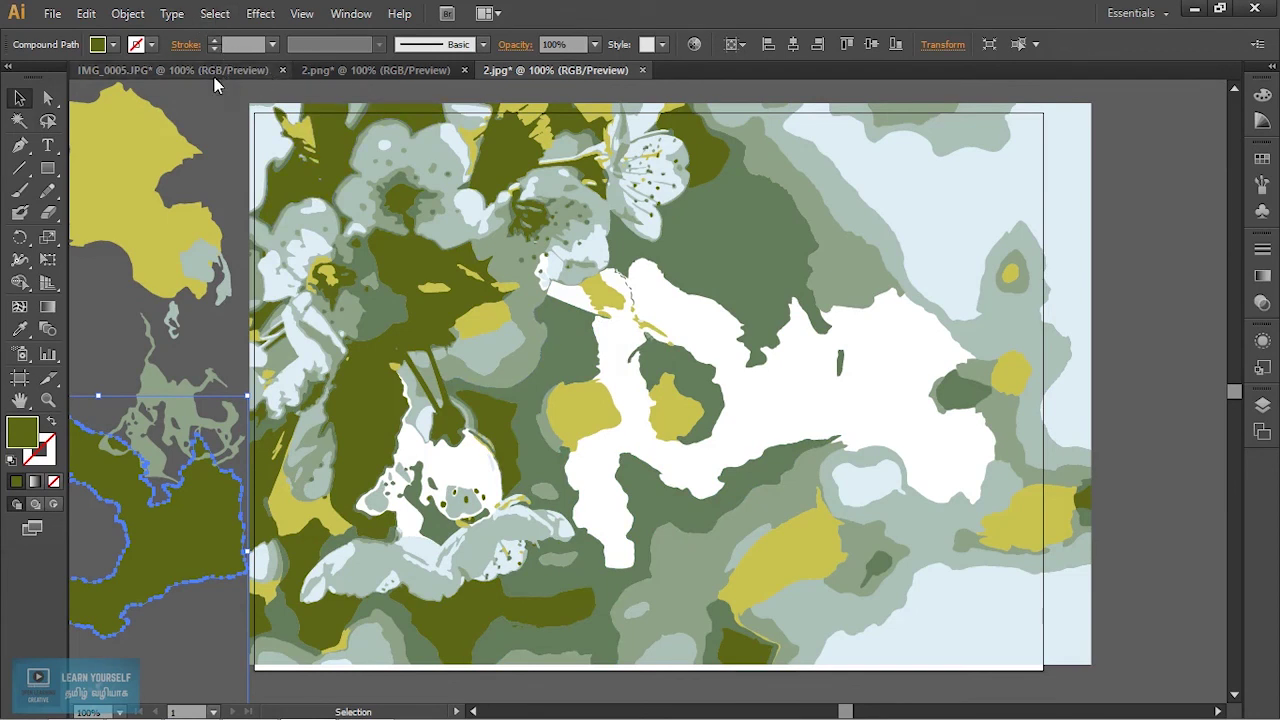
{"action": "left_click", "coordinate": [128, 13]}
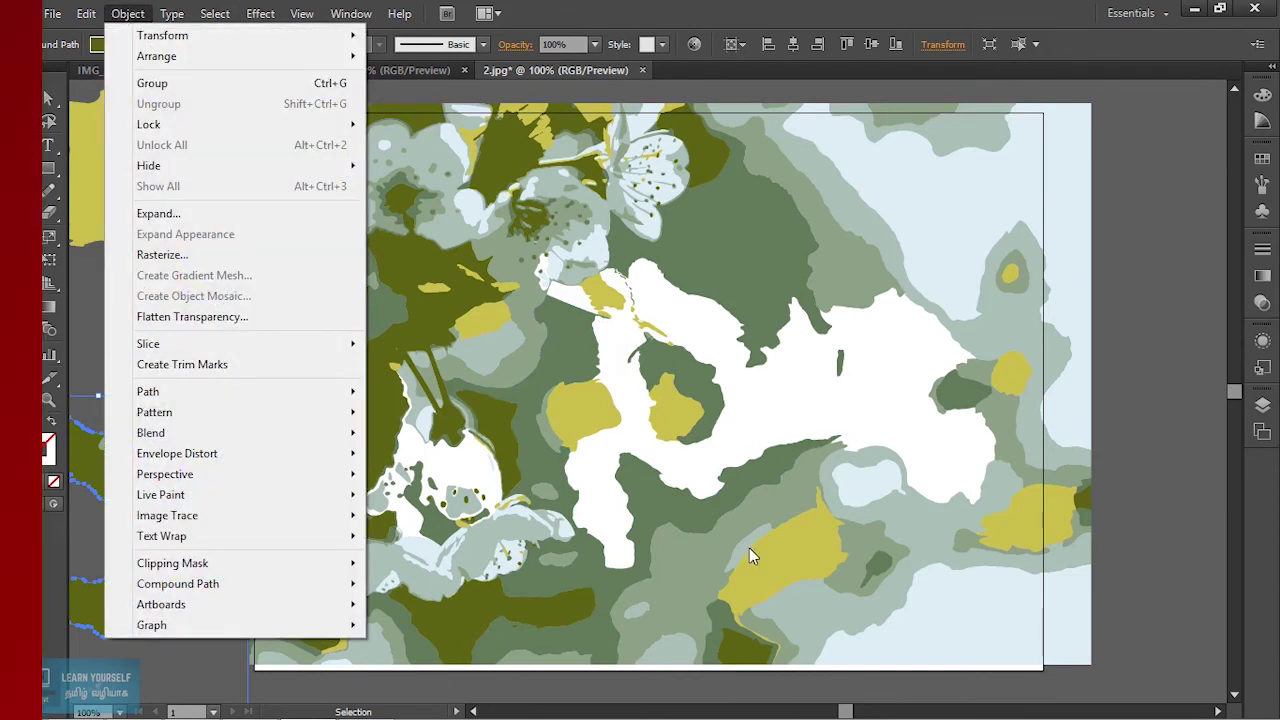